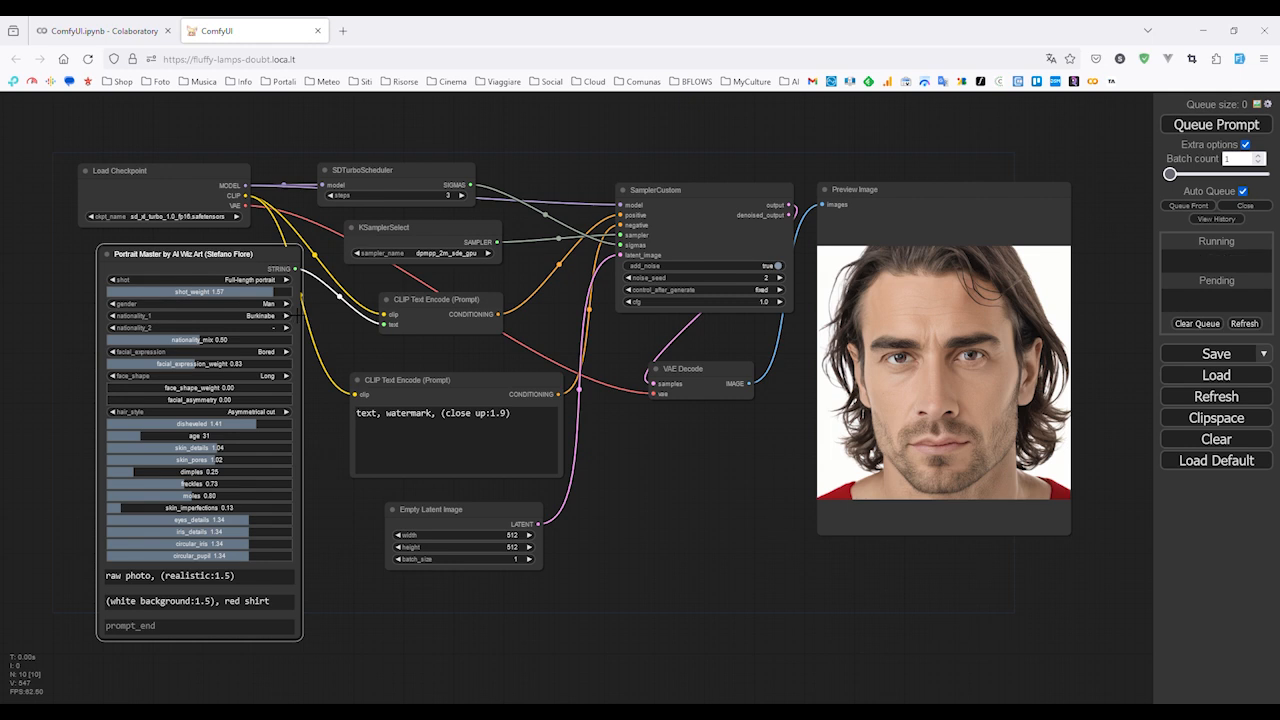
# - In the Portrait Master node, set the gender to Woman and the first nationality to Japanese
pyautogui.click(286, 303)
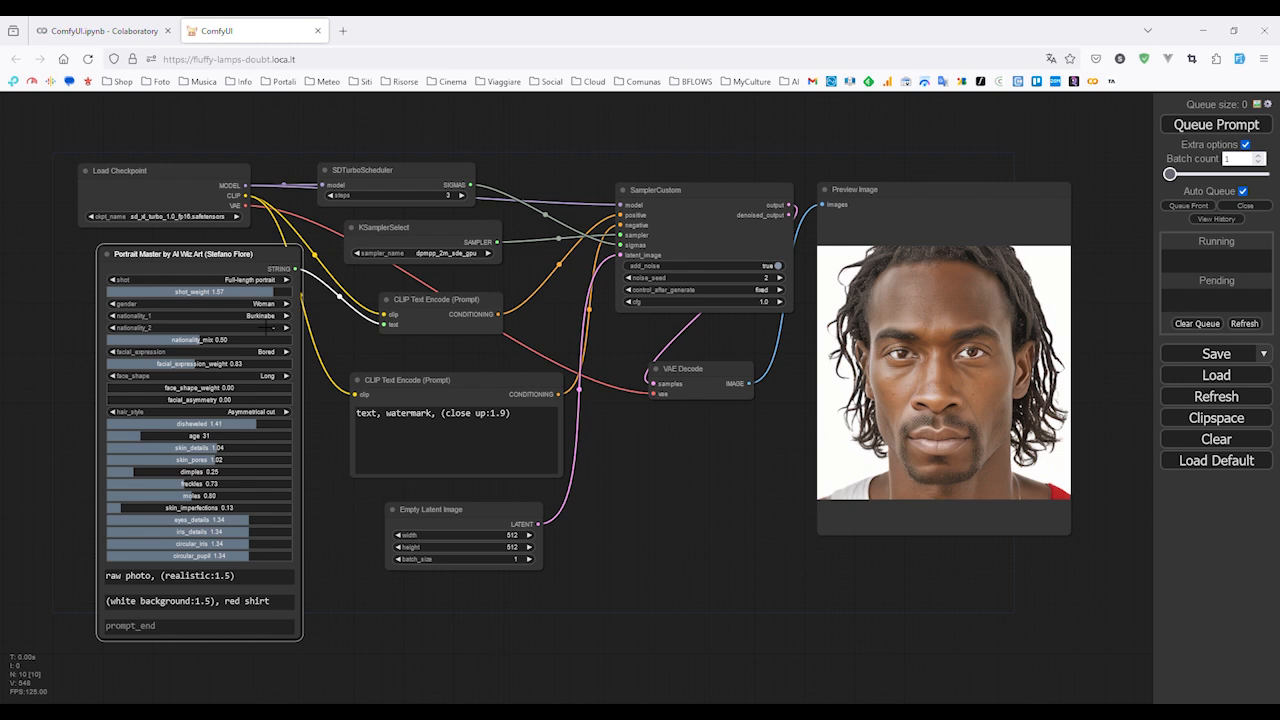
pyautogui.click(264, 326)
pyautogui.write('ja')
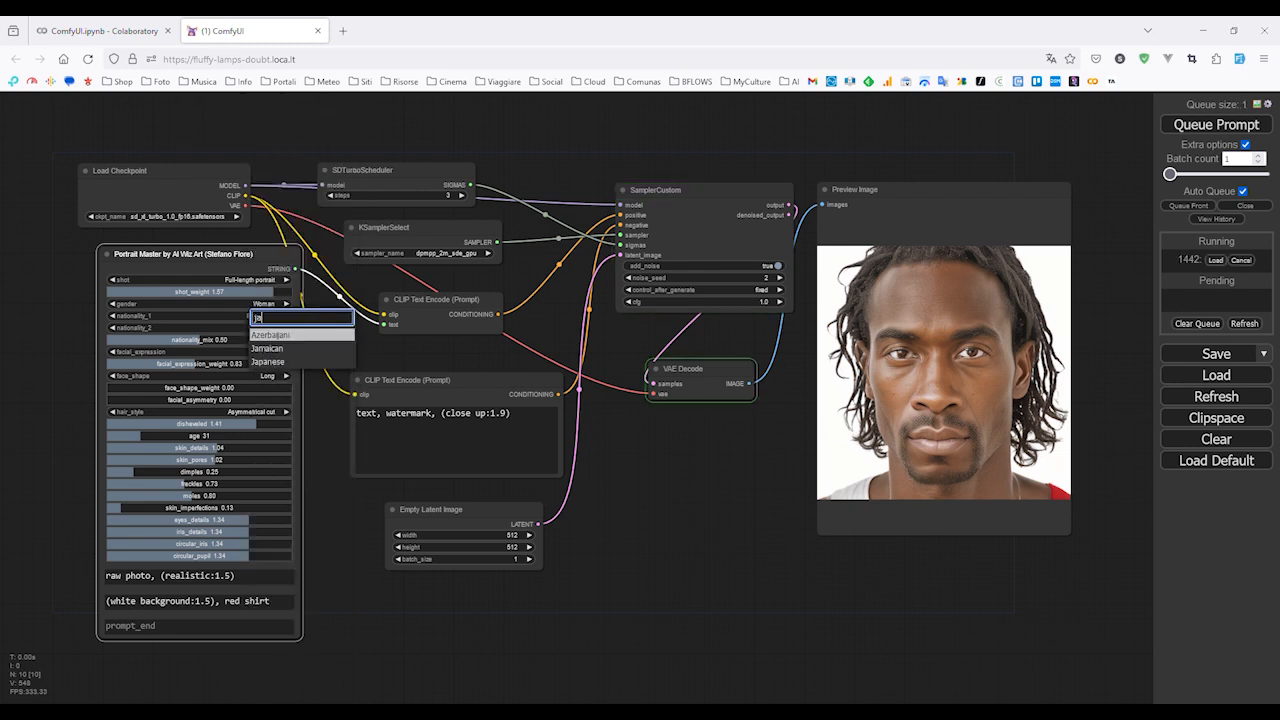
pyautogui.write('pa')
pyautogui.click(271, 336)
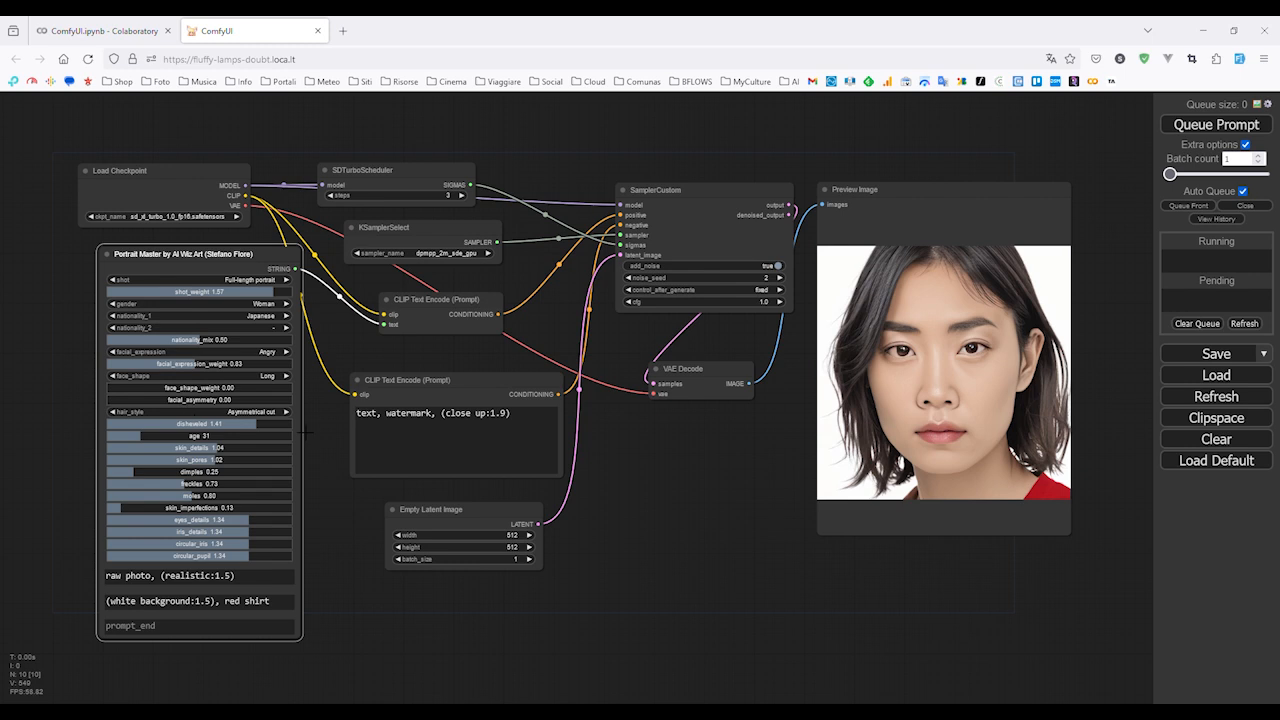
# - Try the Excited and Surprised facial expressions in the Portrait Master node
pyautogui.click(264, 352)
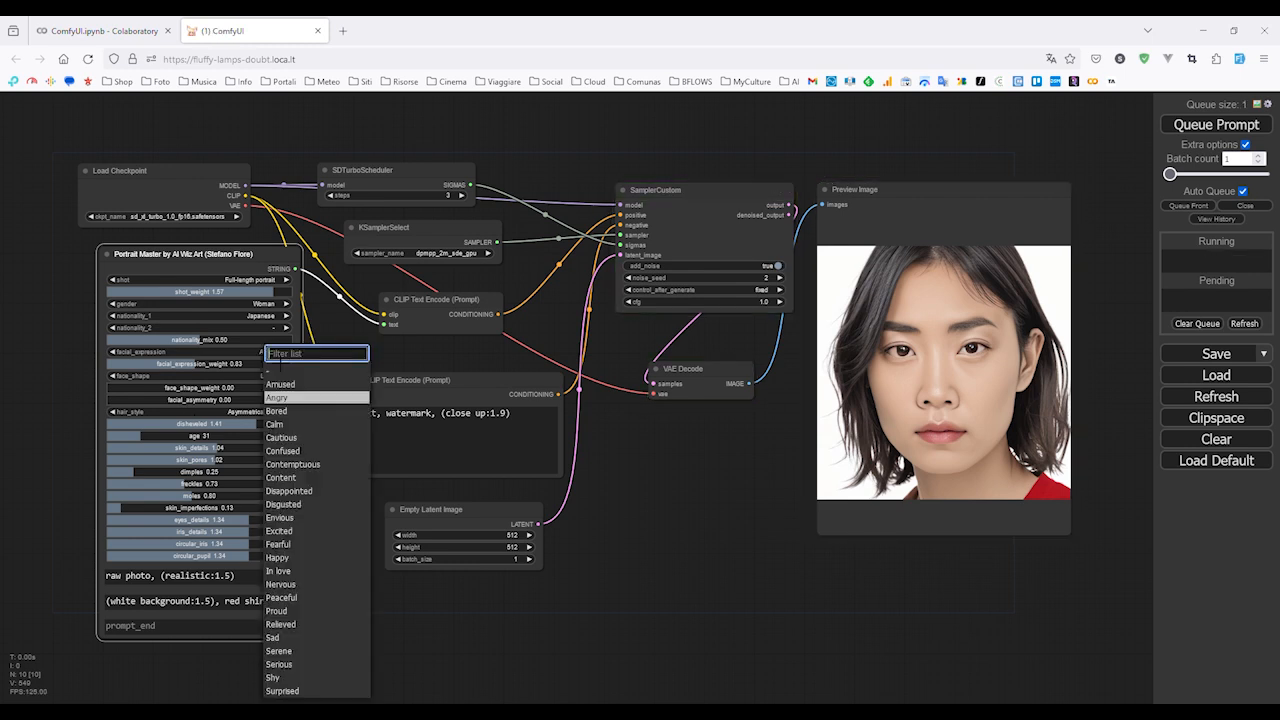
pyautogui.click(285, 531)
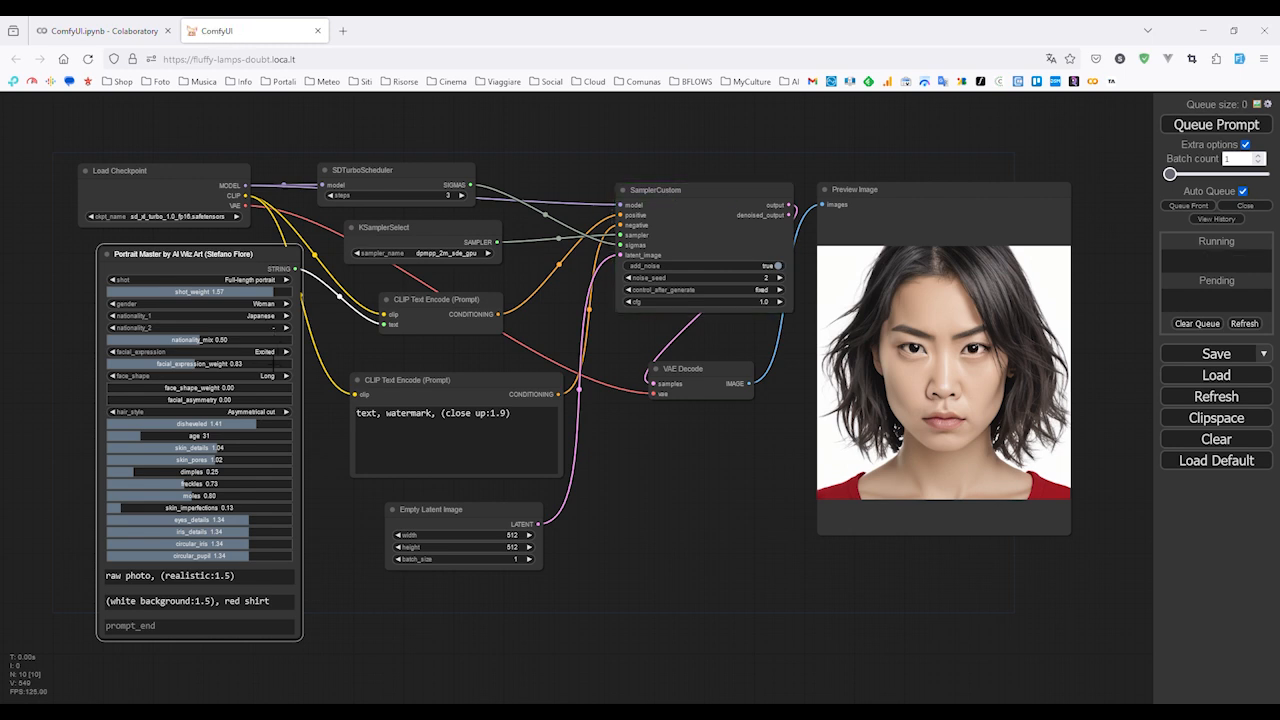
pyautogui.click(262, 352)
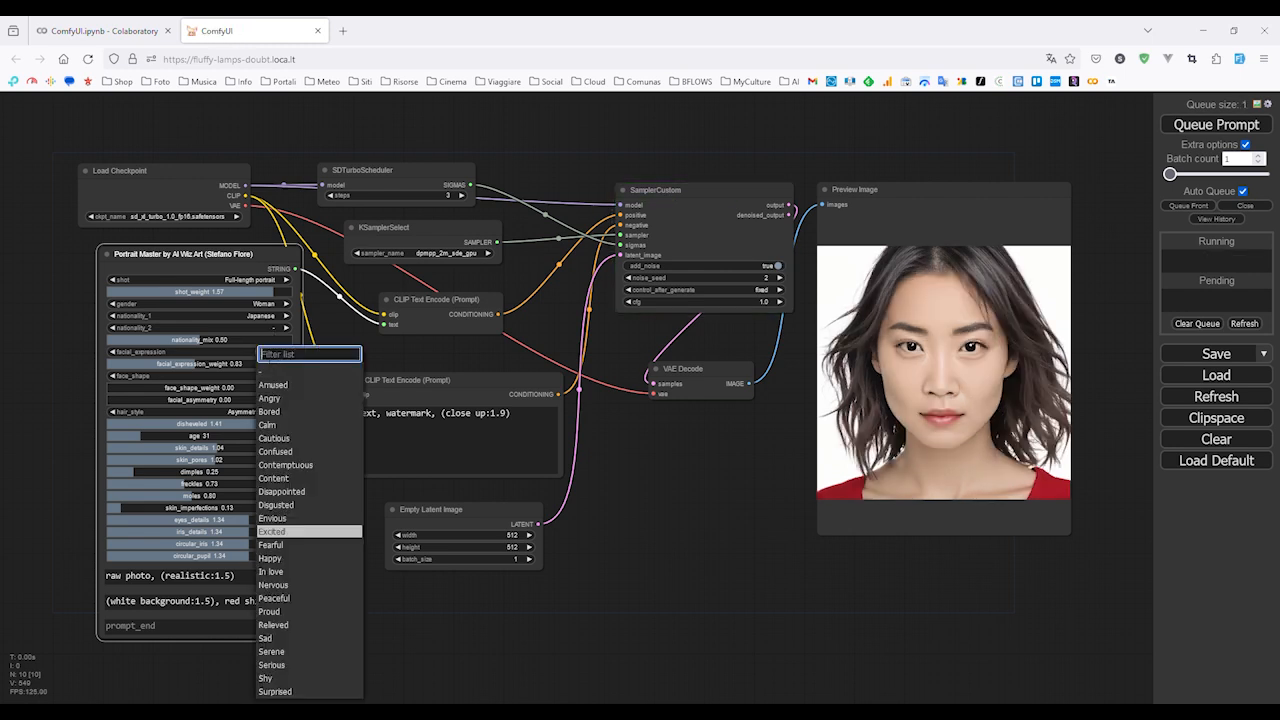
pyautogui.click(276, 691)
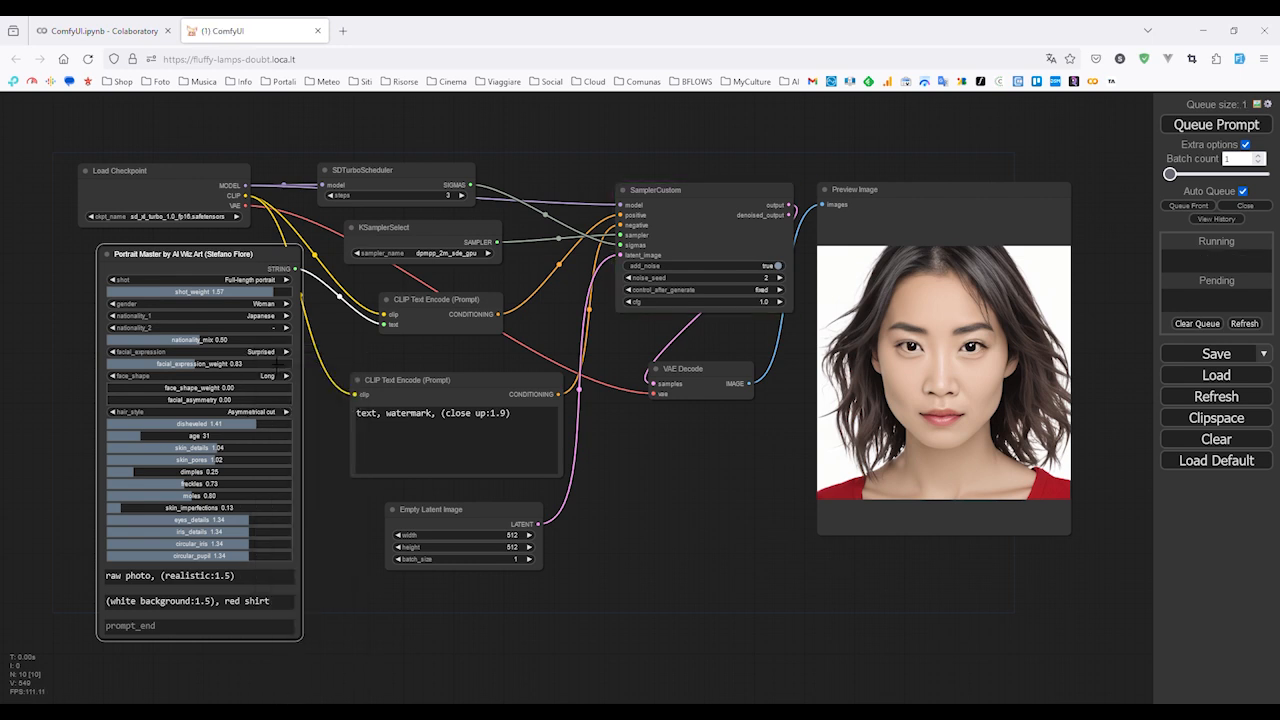
# - Raise the facial expression weight to 1.53 and set the facial expression to Amused
pyautogui.click(262, 352)
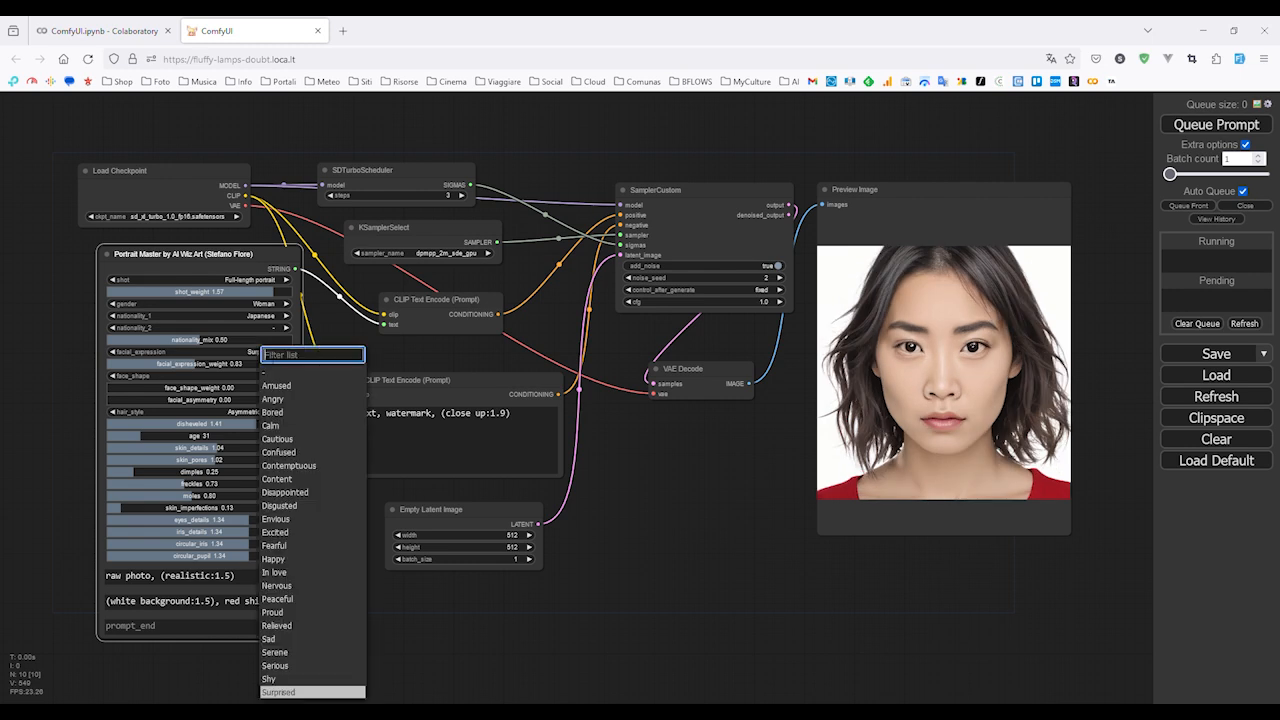
pyautogui.click(237, 365)
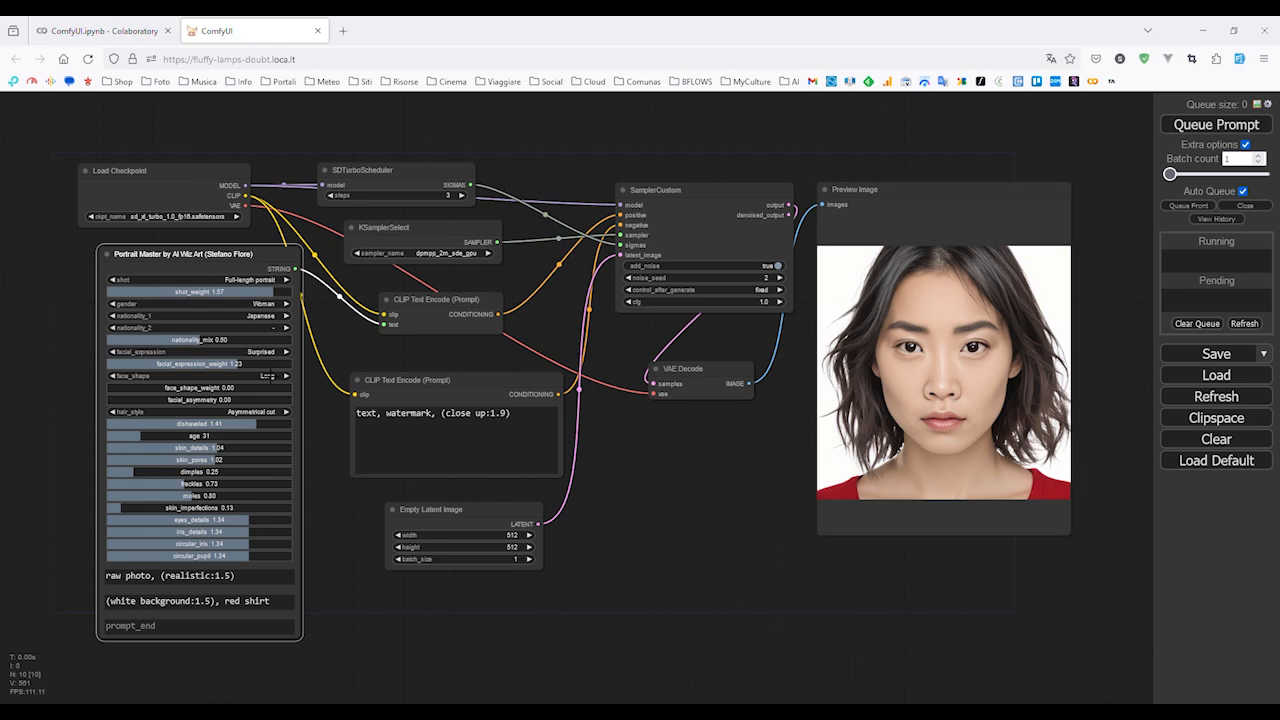
pyautogui.click(270, 364)
pyautogui.click(278, 352)
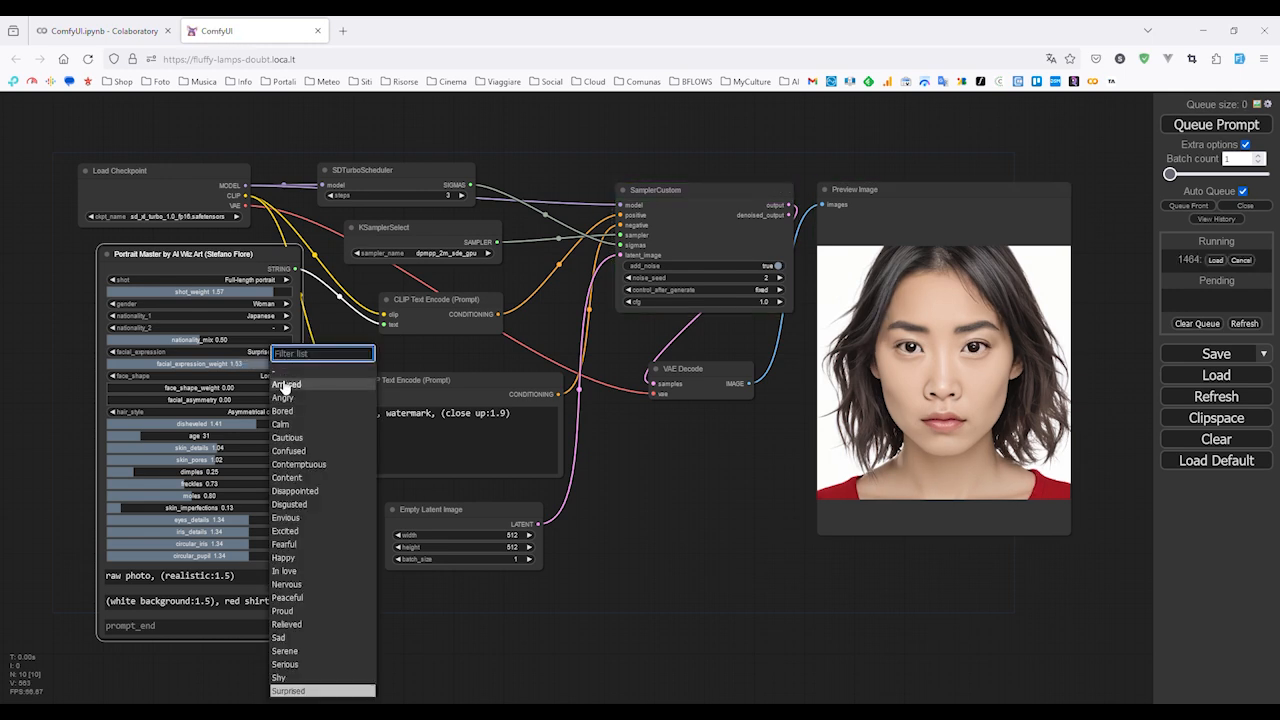
pyautogui.click(285, 385)
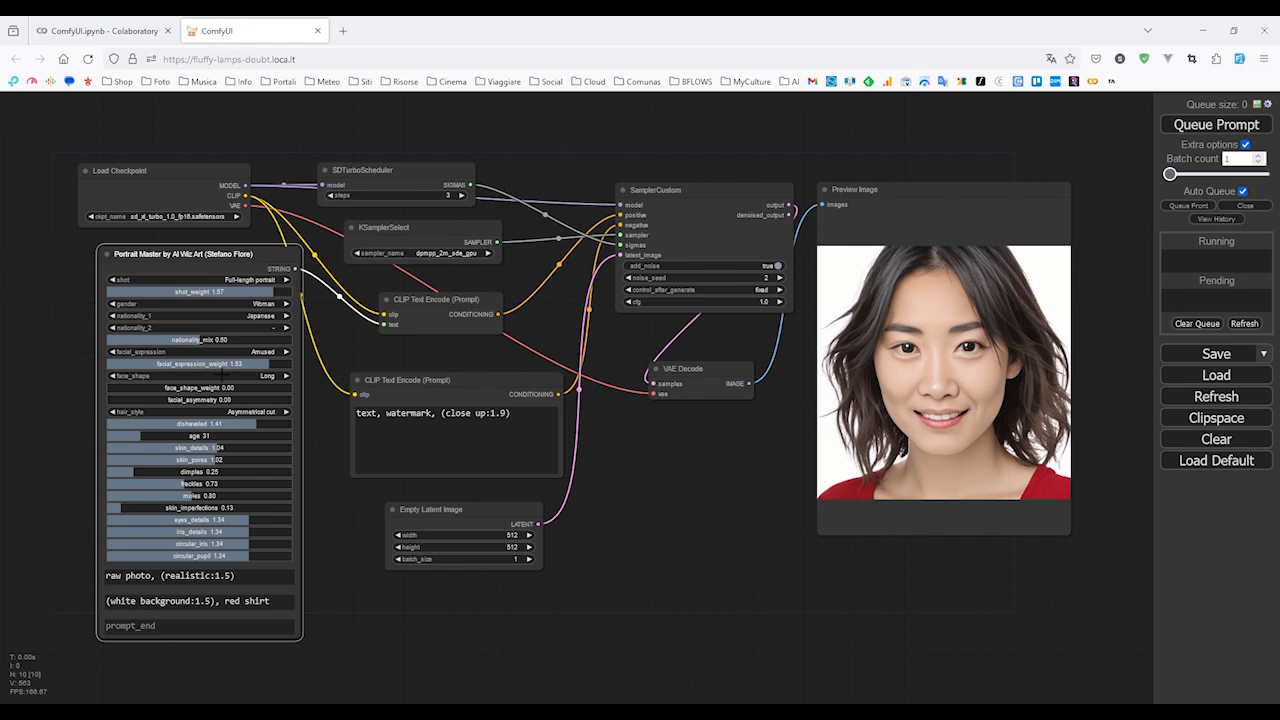
# - Set the face shape weight to 0.41 and the face shape to Pear-shaped
pyautogui.moveTo(134, 388); pyautogui.dragTo(150, 389)
pyautogui.click(276, 377)
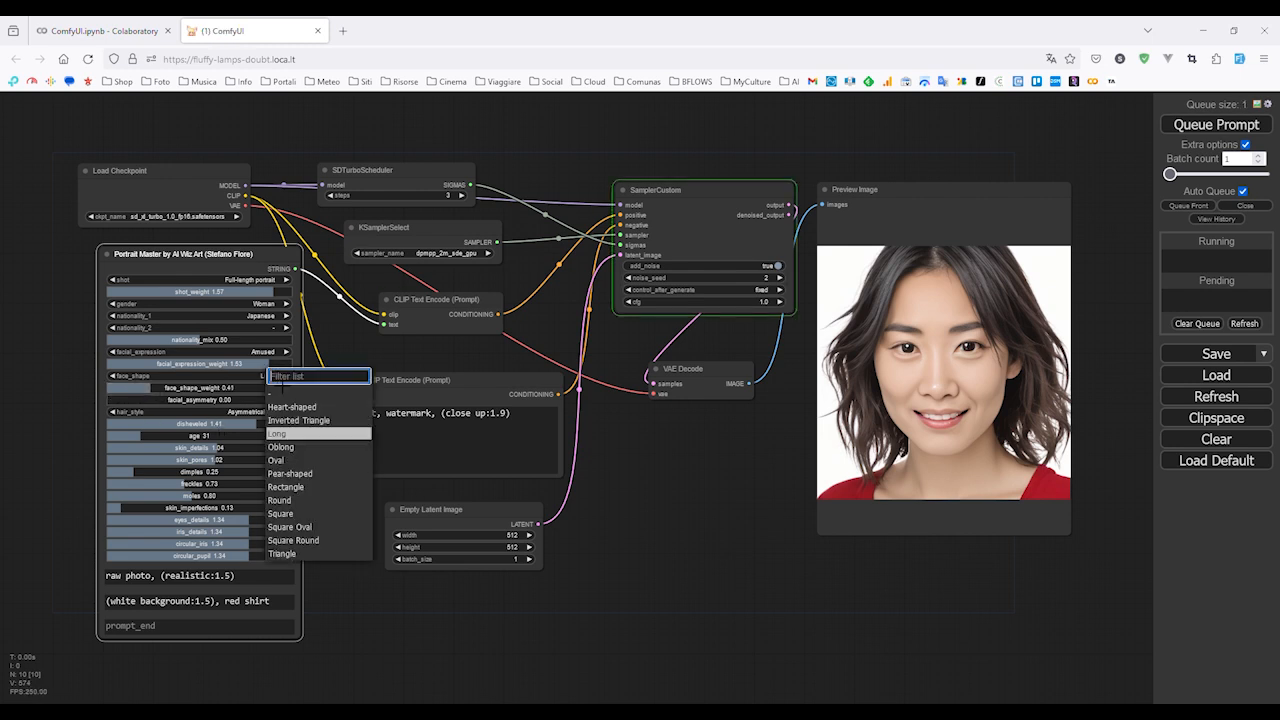
pyautogui.click(292, 474)
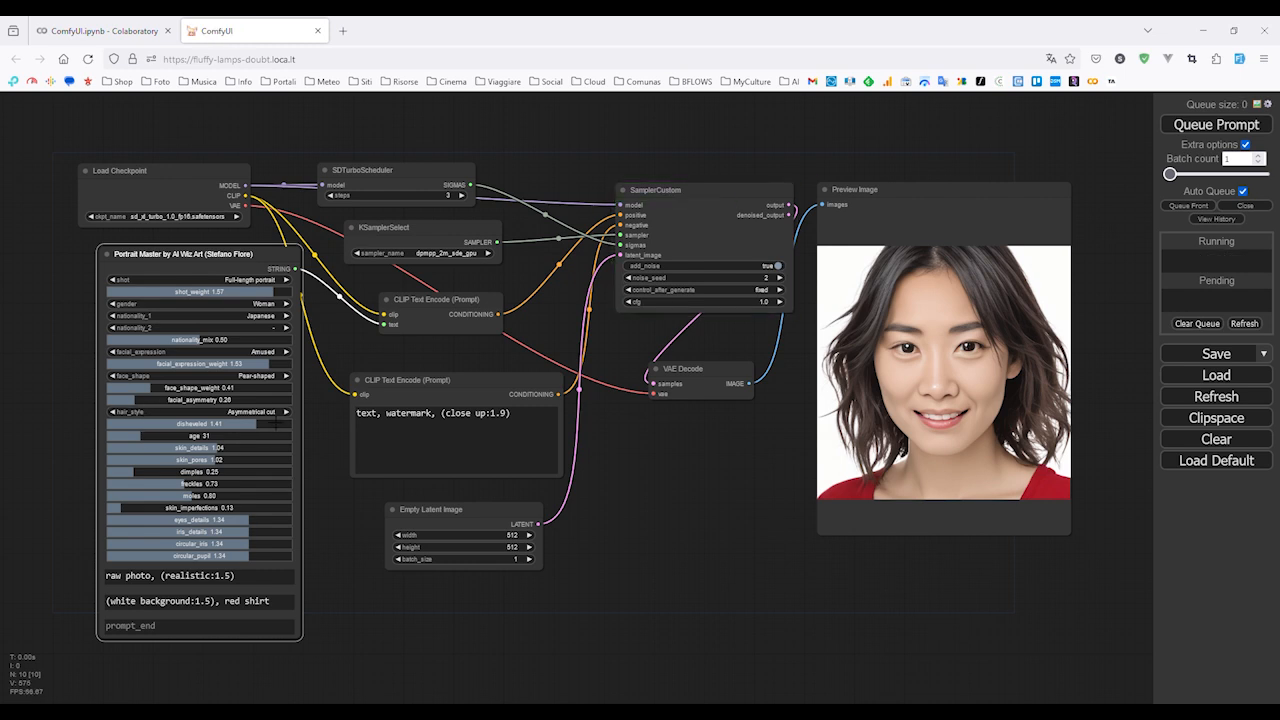
# - Set the hair style to Wavy bob and raise the disheveled value to 1.58
pyautogui.click(272, 412)
pyautogui.click(281, 697)
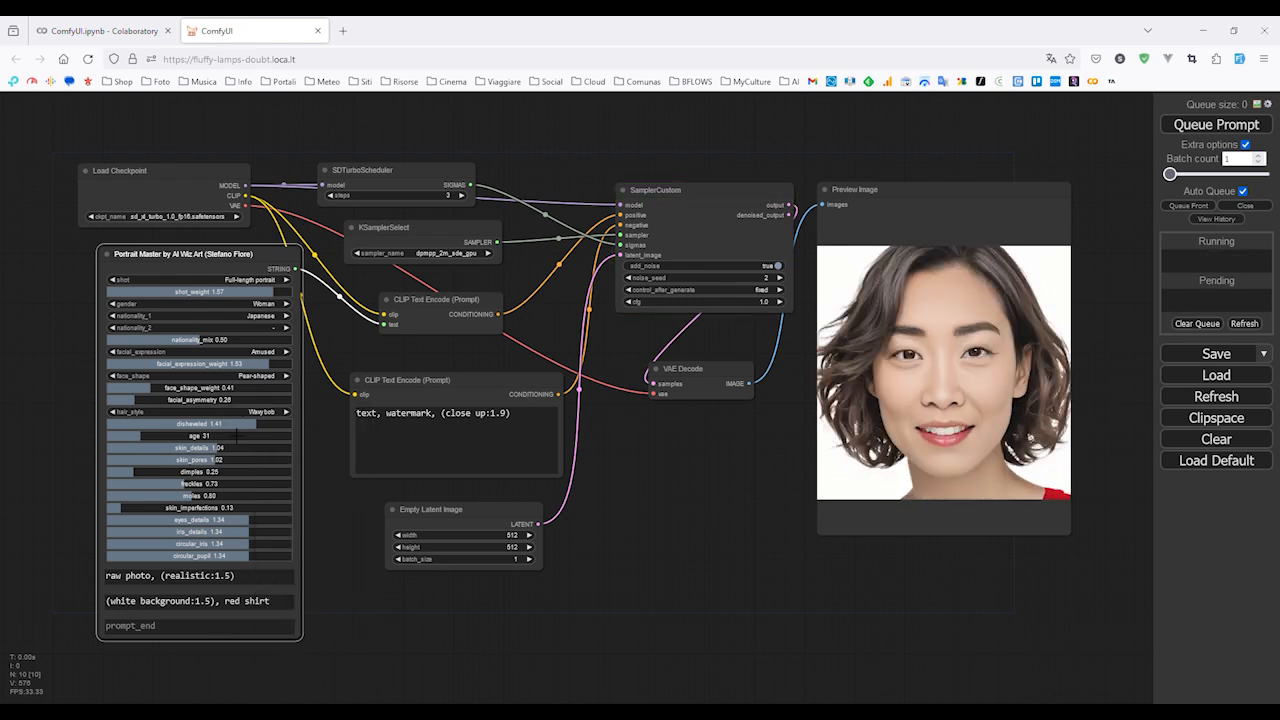
pyautogui.click(274, 423)
# - Try an age of 23, raise it to 62, and increase the freckles to 1.02
pyautogui.click(119, 436)
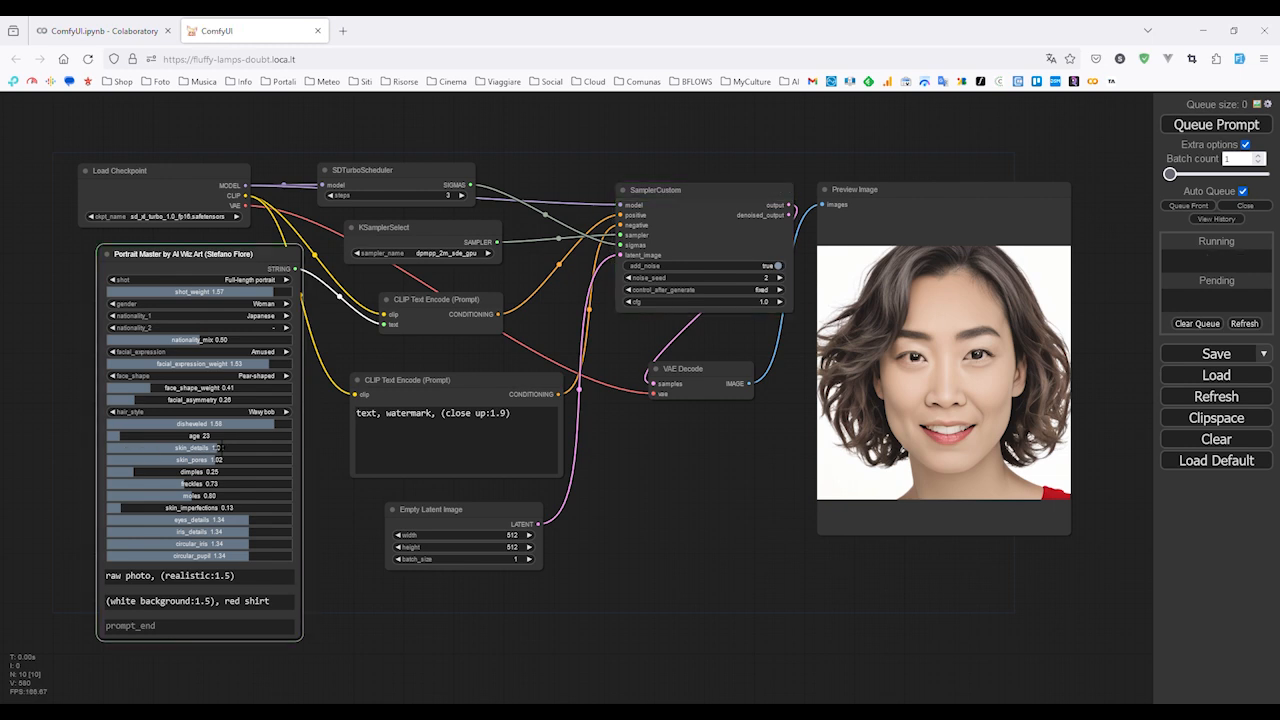
pyautogui.click(222, 437)
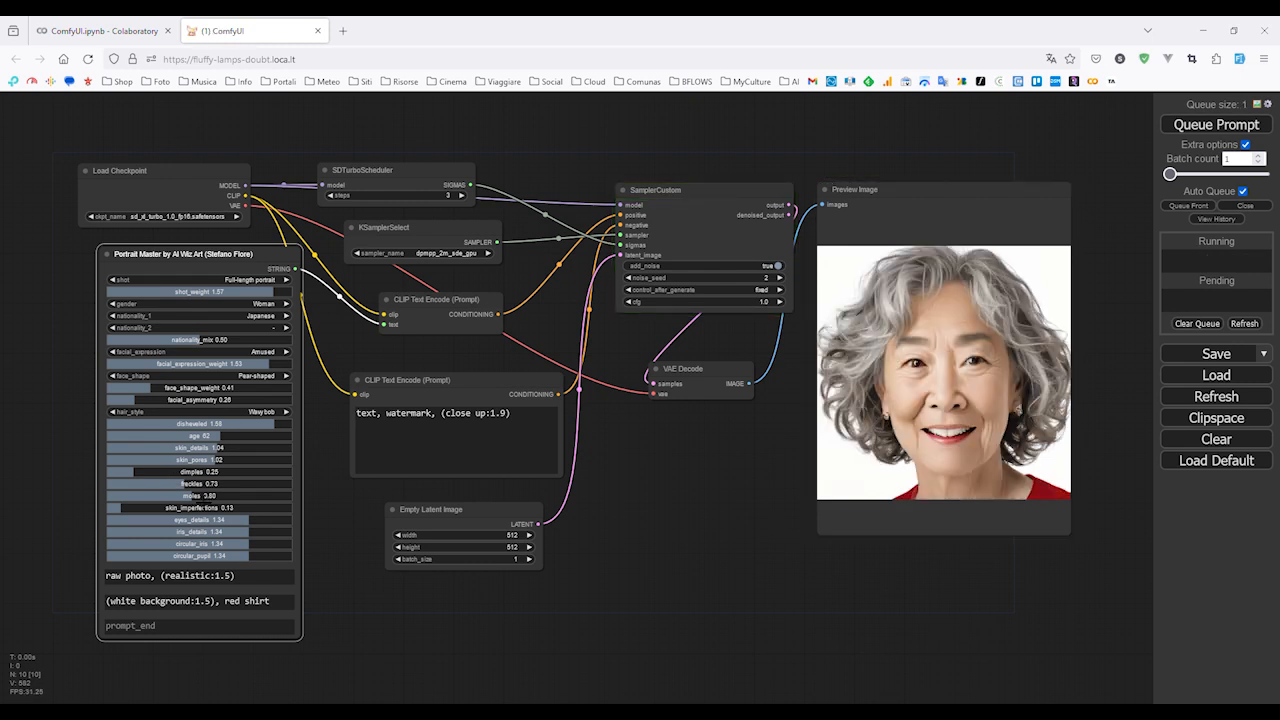
pyautogui.click(201, 484)
# - Change the portrait's first nationality to Cuban
pyautogui.click(272, 327)
pyautogui.scroll(-1, 313, 522)
pyautogui.scroll(1, 316, 530)
pyautogui.scroll(-3, 316, 535)
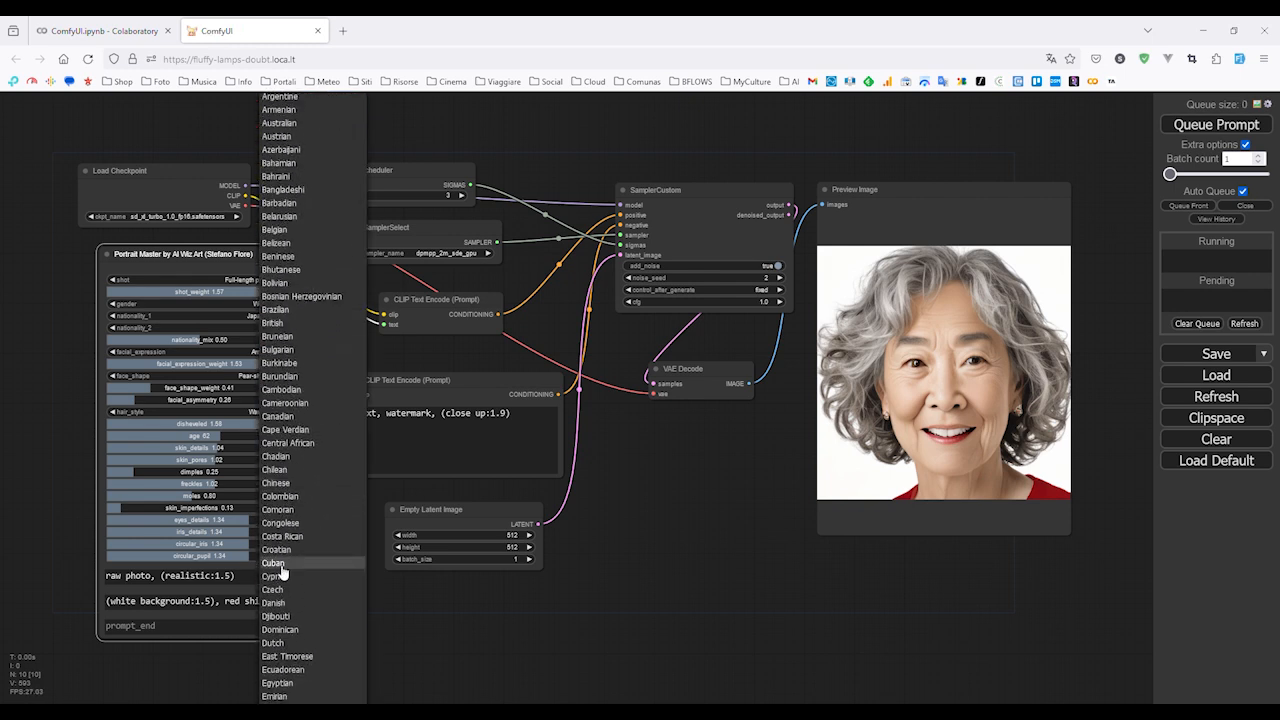
pyautogui.click(281, 566)
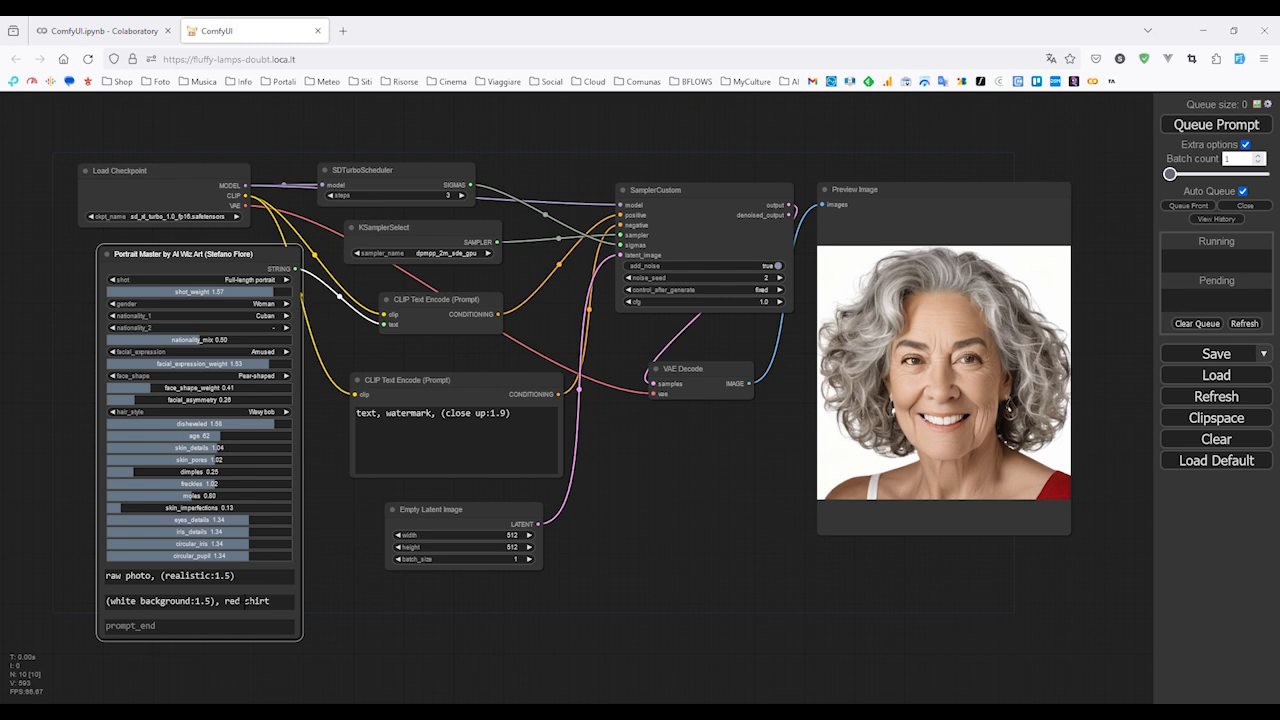
# - Replace the word "white" with "black" in the background prompt so it reads "(black background:1.5), red shirt"
pyautogui.doubleClick(130, 603)
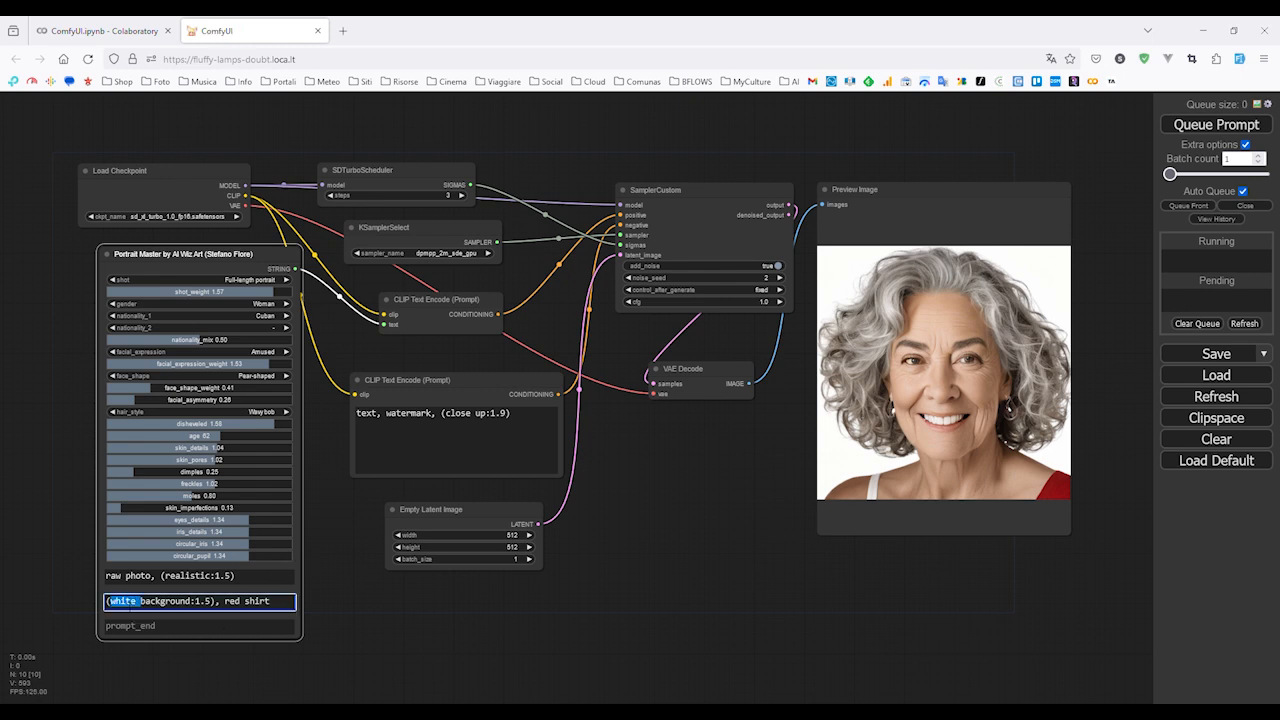
pyautogui.write('black')
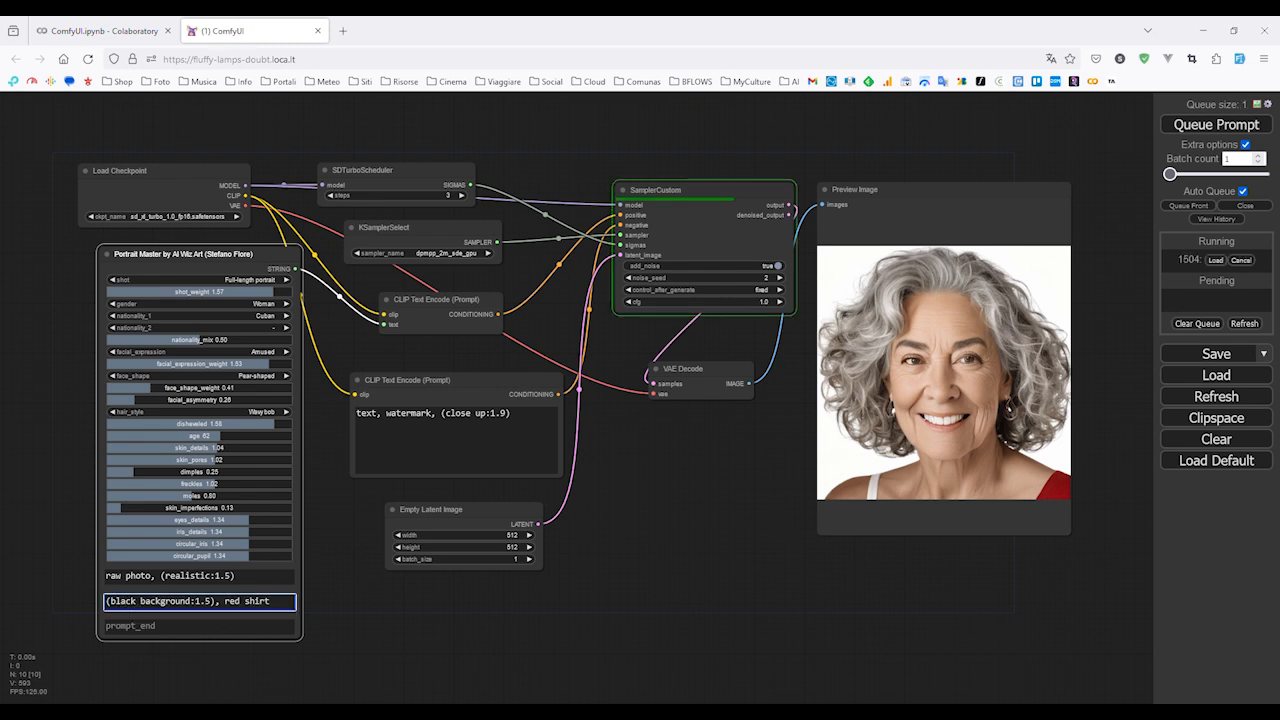
pyautogui.click(464, 626)
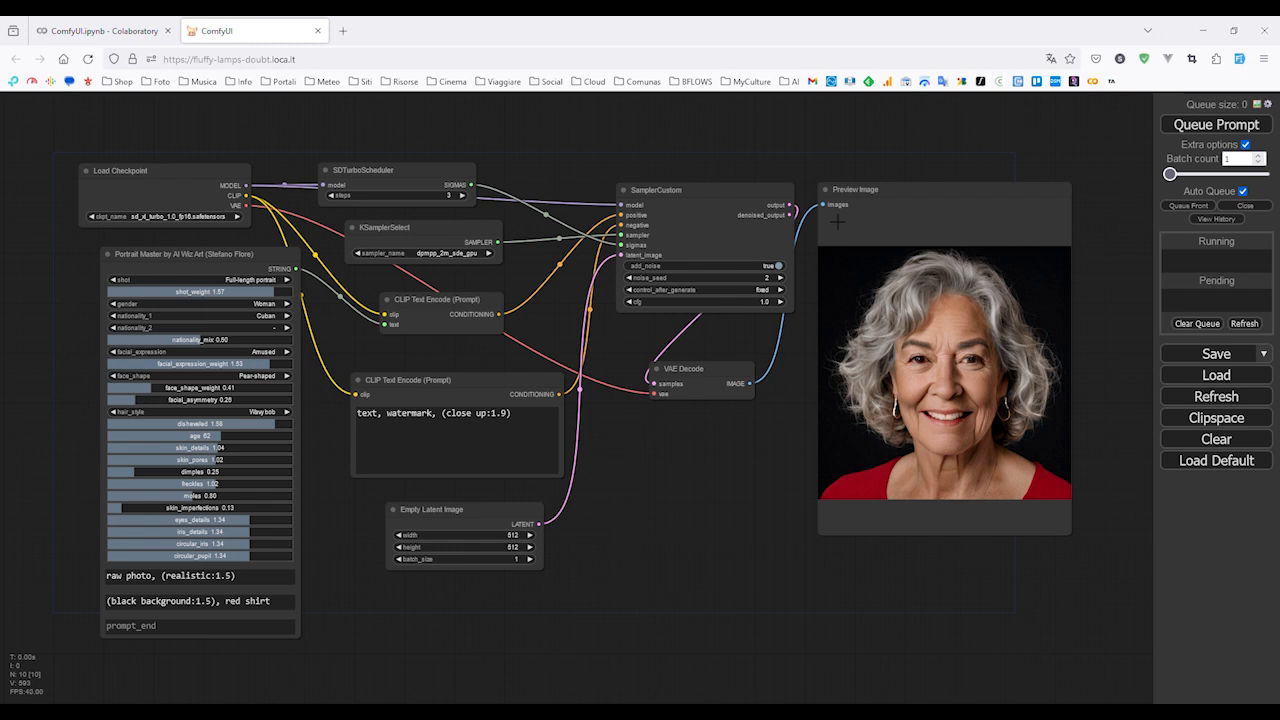
# - Change the portrait's first nationality to Ecuadorean
pyautogui.click(282, 317)
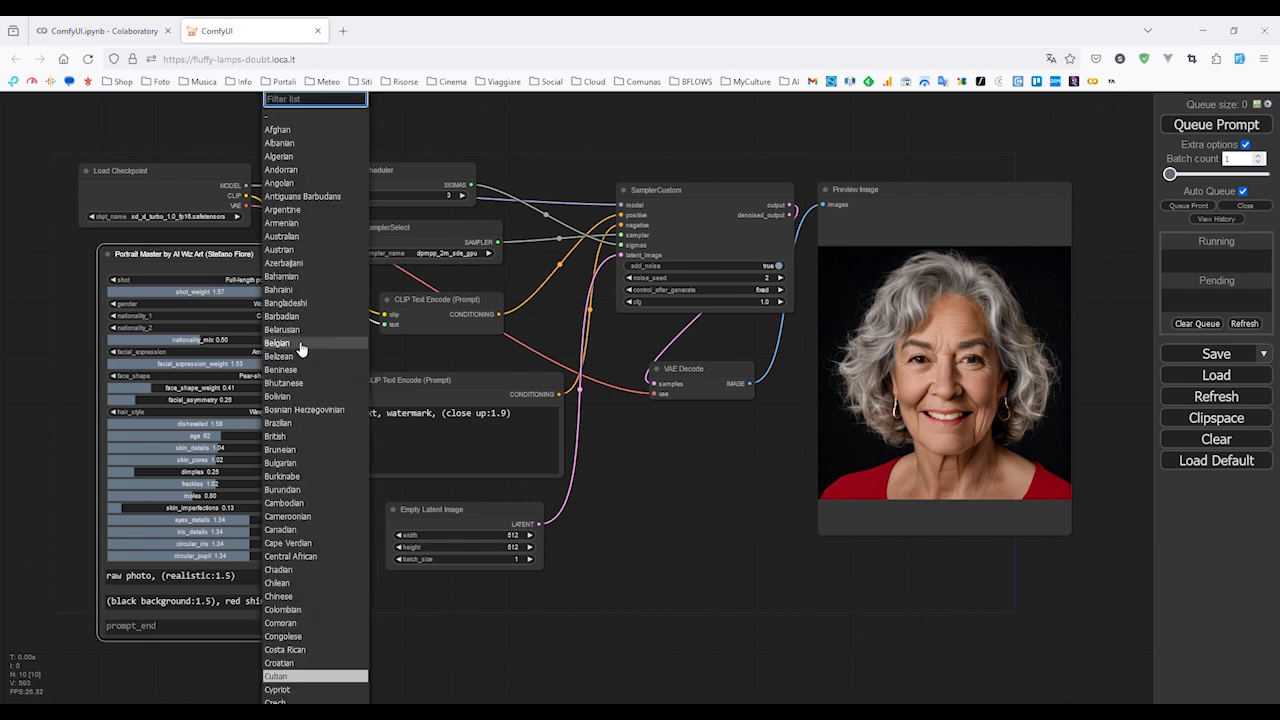
pyautogui.scroll(1, 312, 505)
pyautogui.scroll(-7, 300, 600)
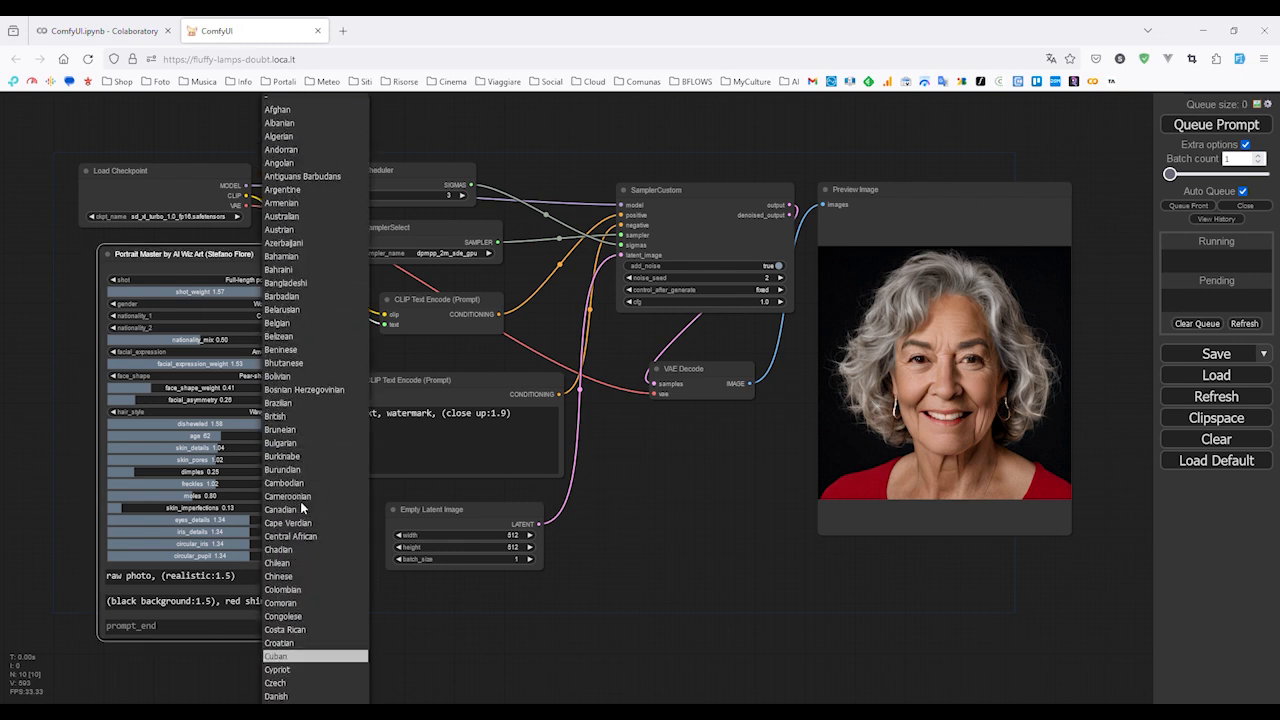
pyautogui.click(288, 596)
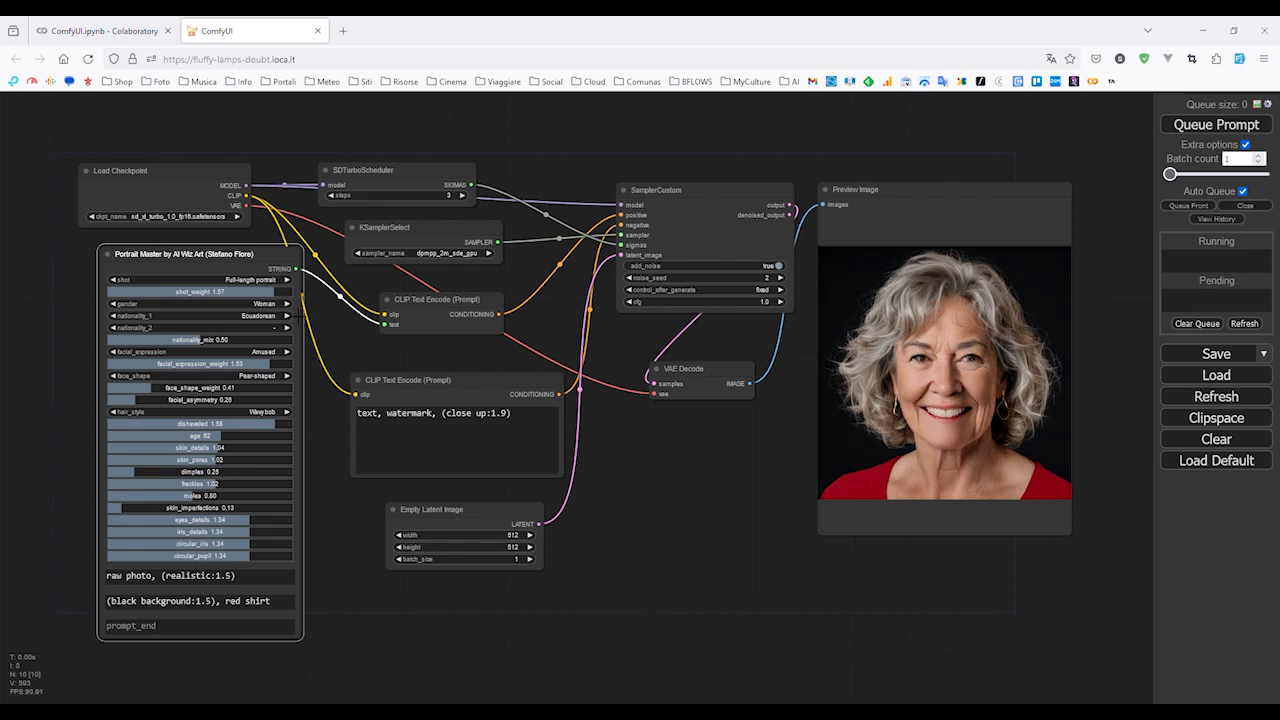
# - Try the Disgusted facial expression, and clear the facial expression by choosing the "-" option
pyautogui.click(267, 353)
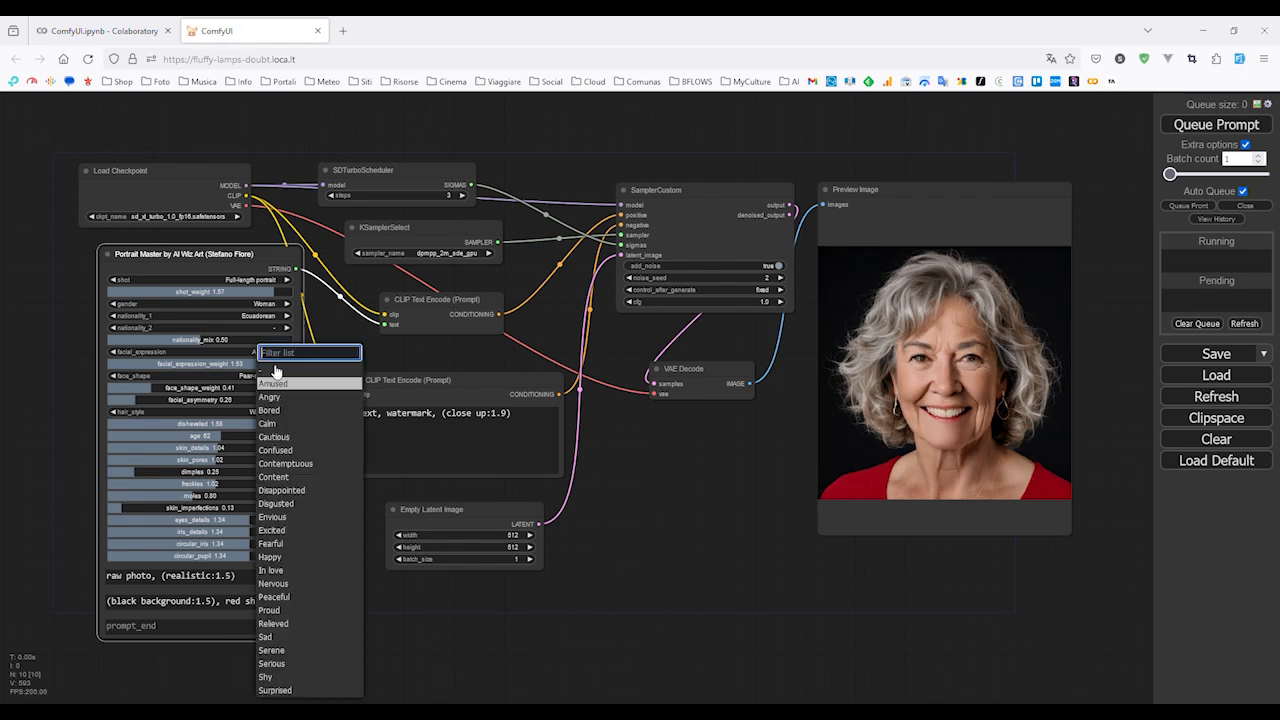
pyautogui.click(293, 504)
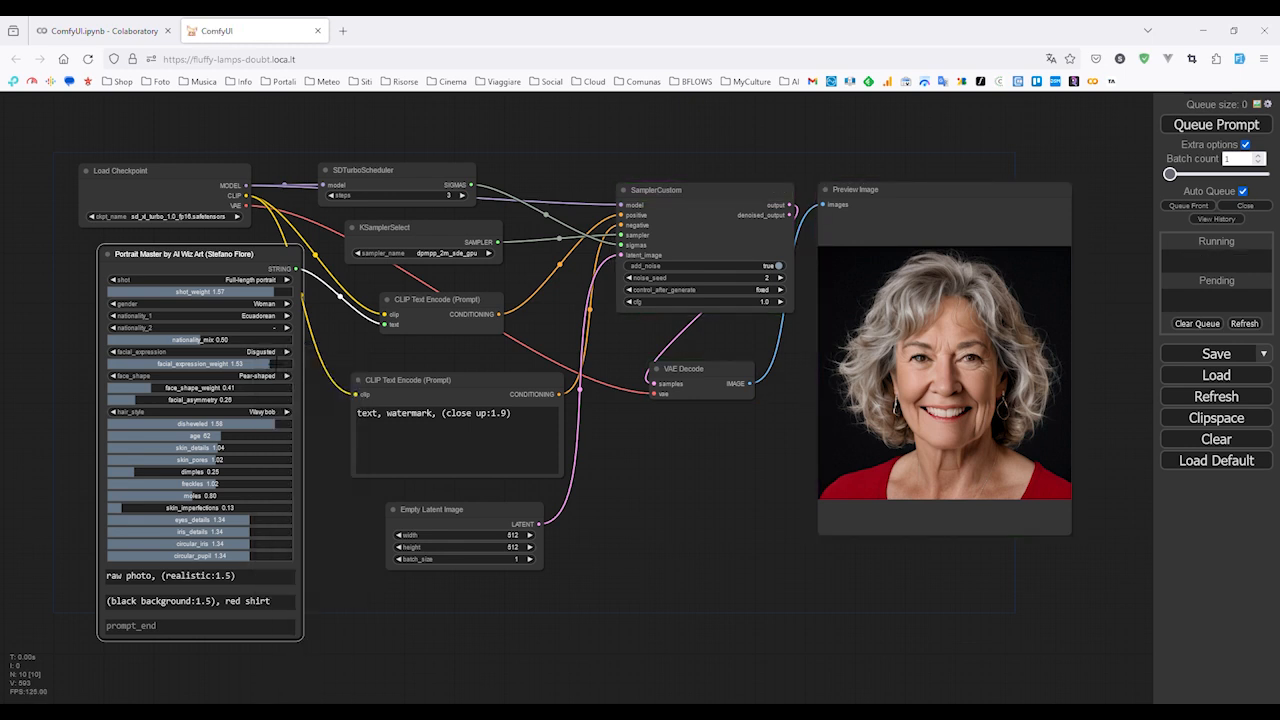
pyautogui.click(262, 352)
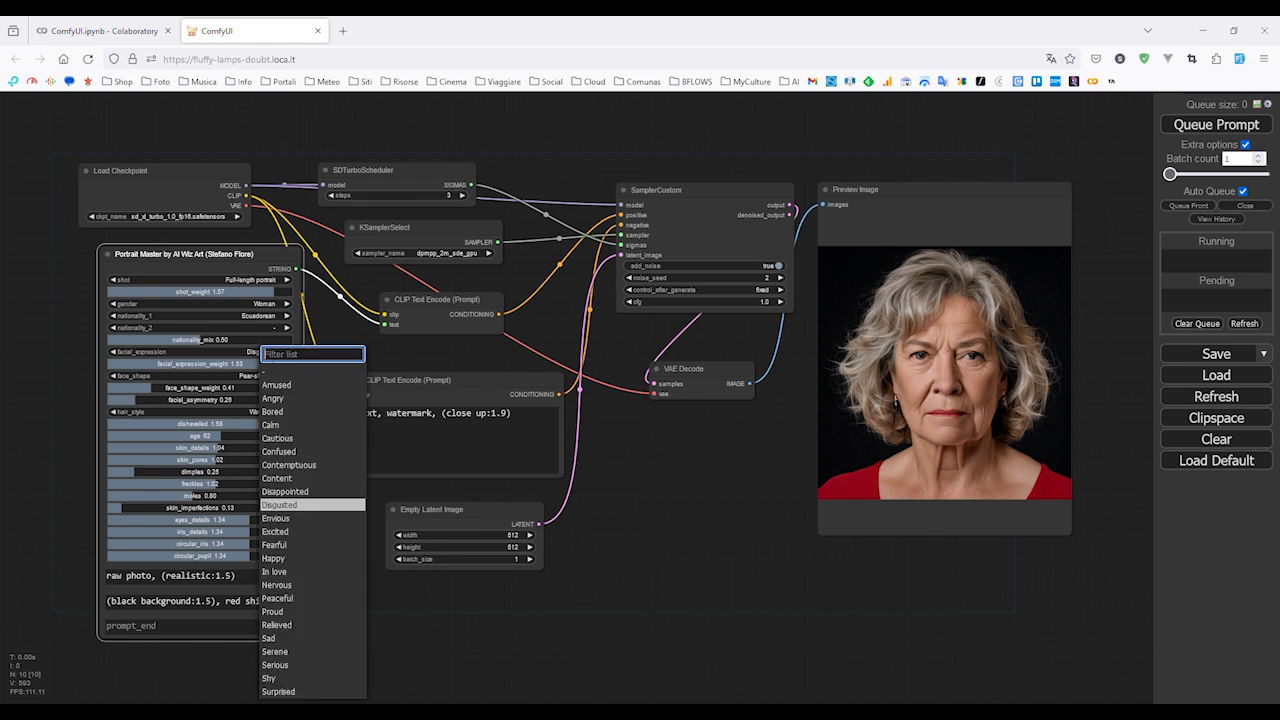
pyautogui.click(270, 370)
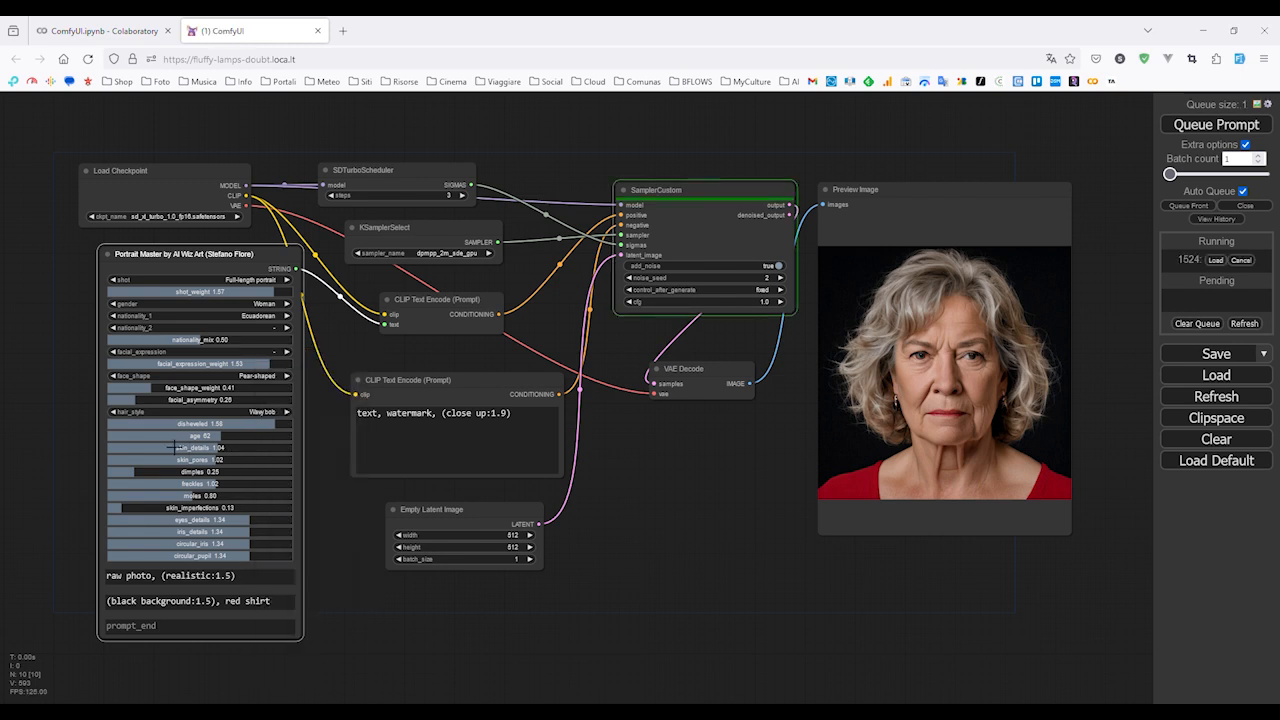
# - Set the hair style to Choppy cut, the disheveled value to 0.31 and the age to 75
pyautogui.click(265, 412)
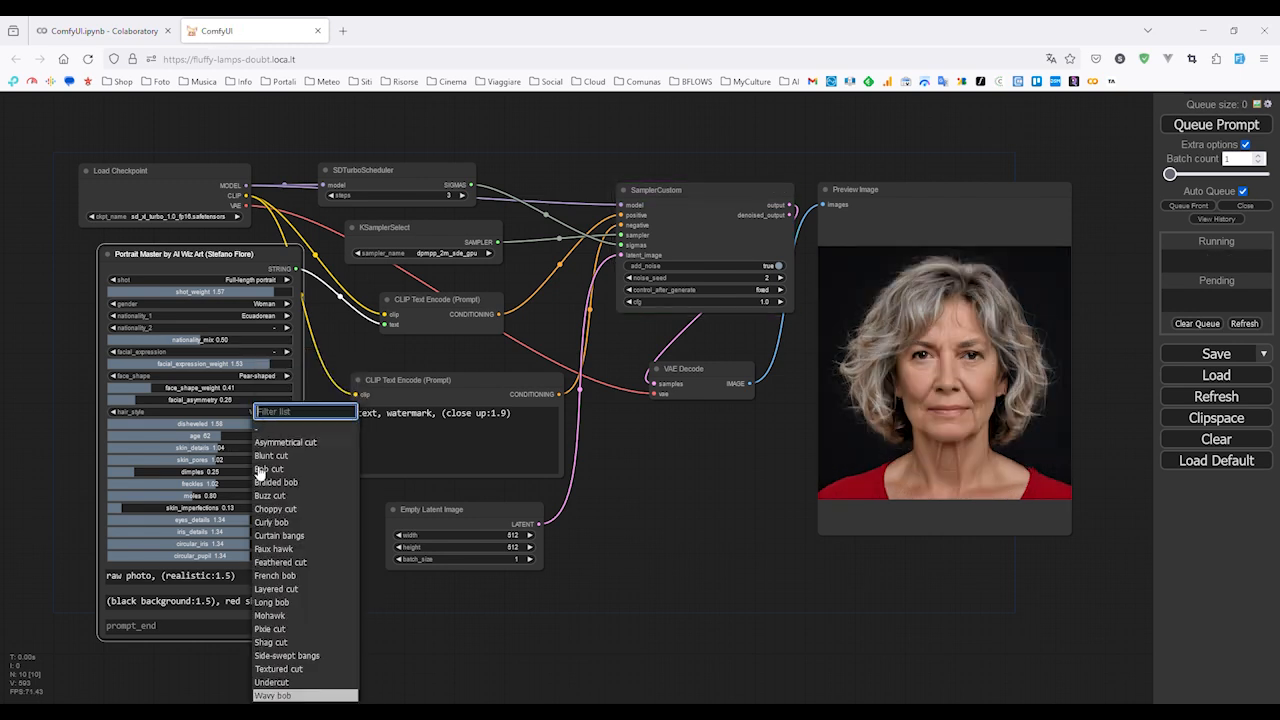
pyautogui.click(283, 511)
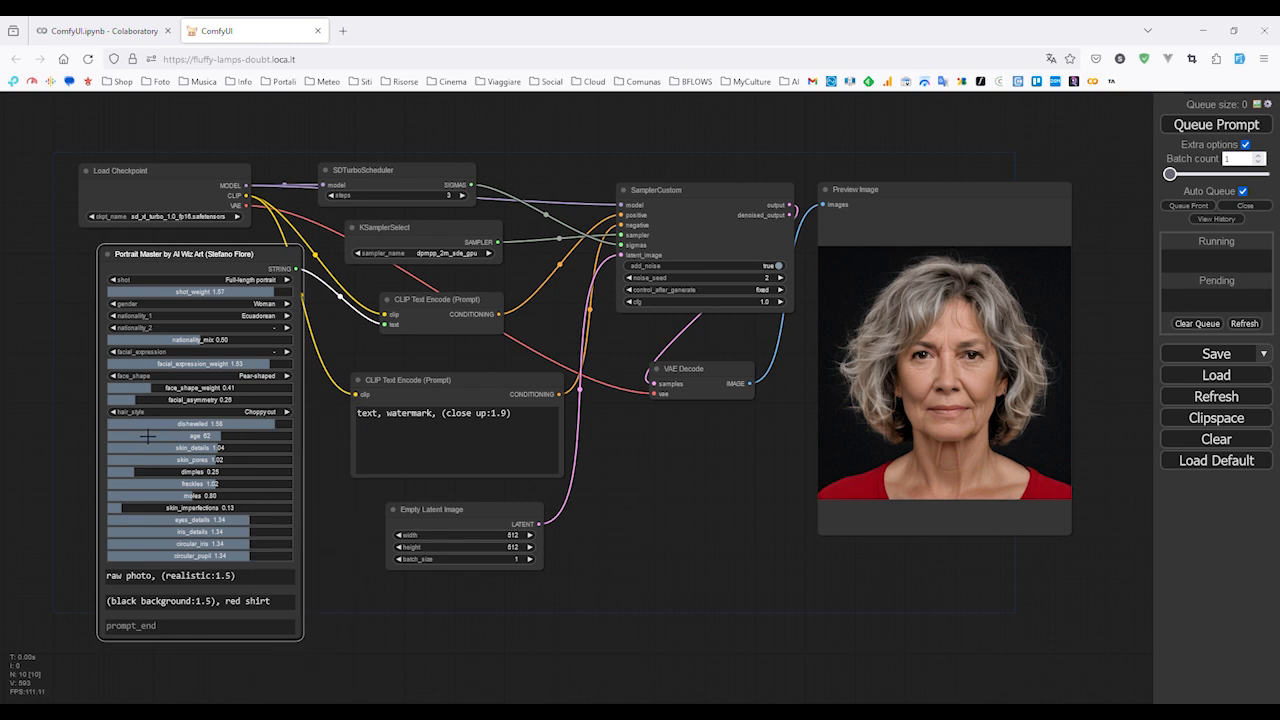
pyautogui.click(143, 425)
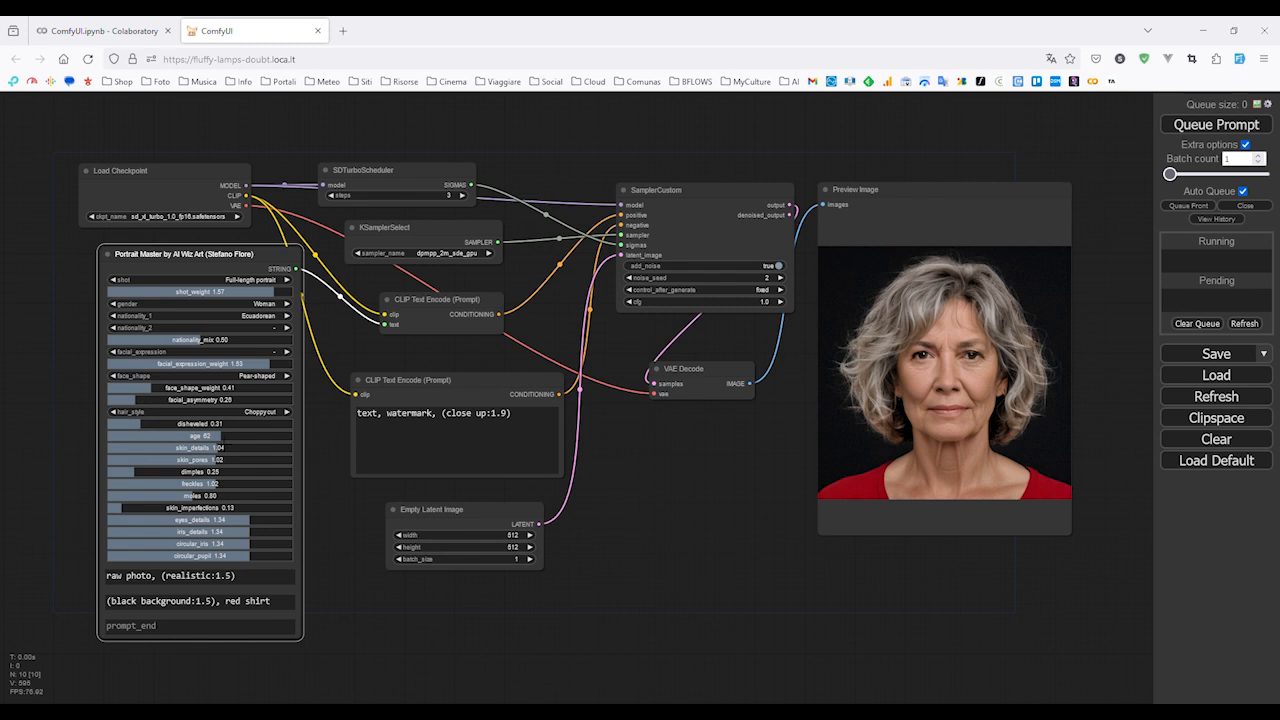
pyautogui.click(255, 436)
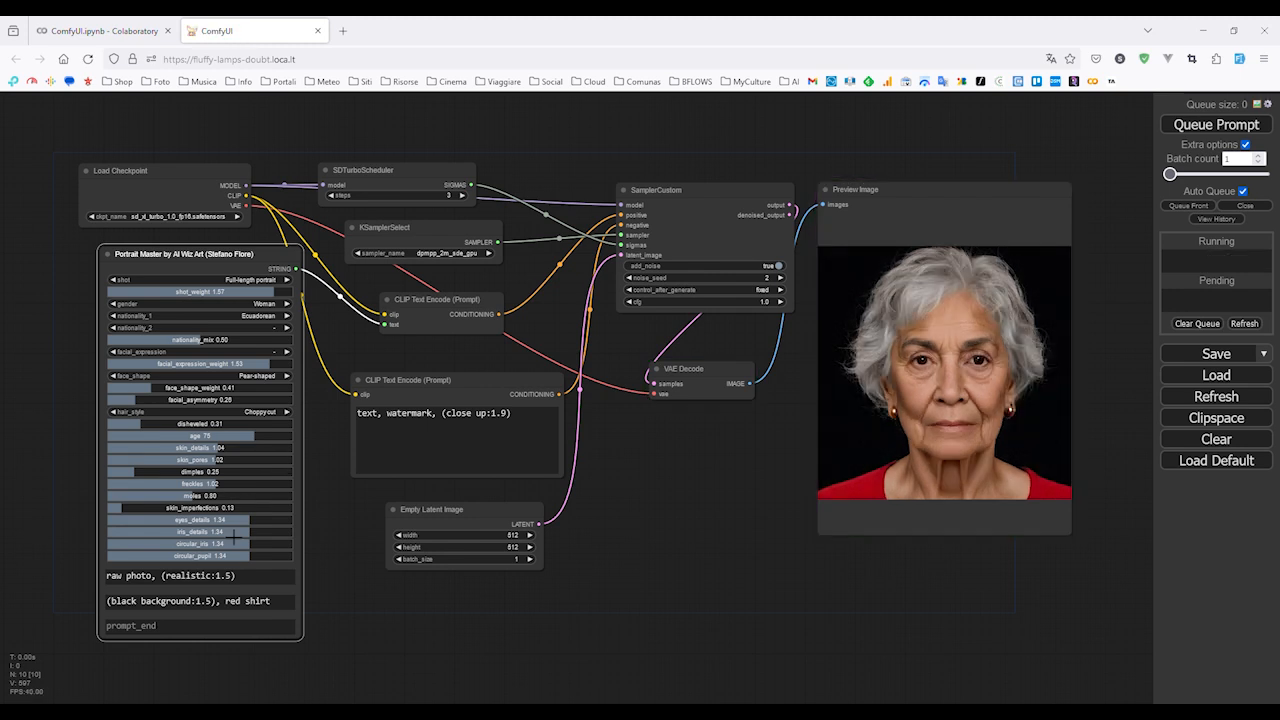
# - Raise the skin details to 1.48, skin pores to 1.44, freckles to 1.32 and moles to 1.28
pyautogui.click(243, 448)
pyautogui.click(234, 460)
pyautogui.click(234, 484)
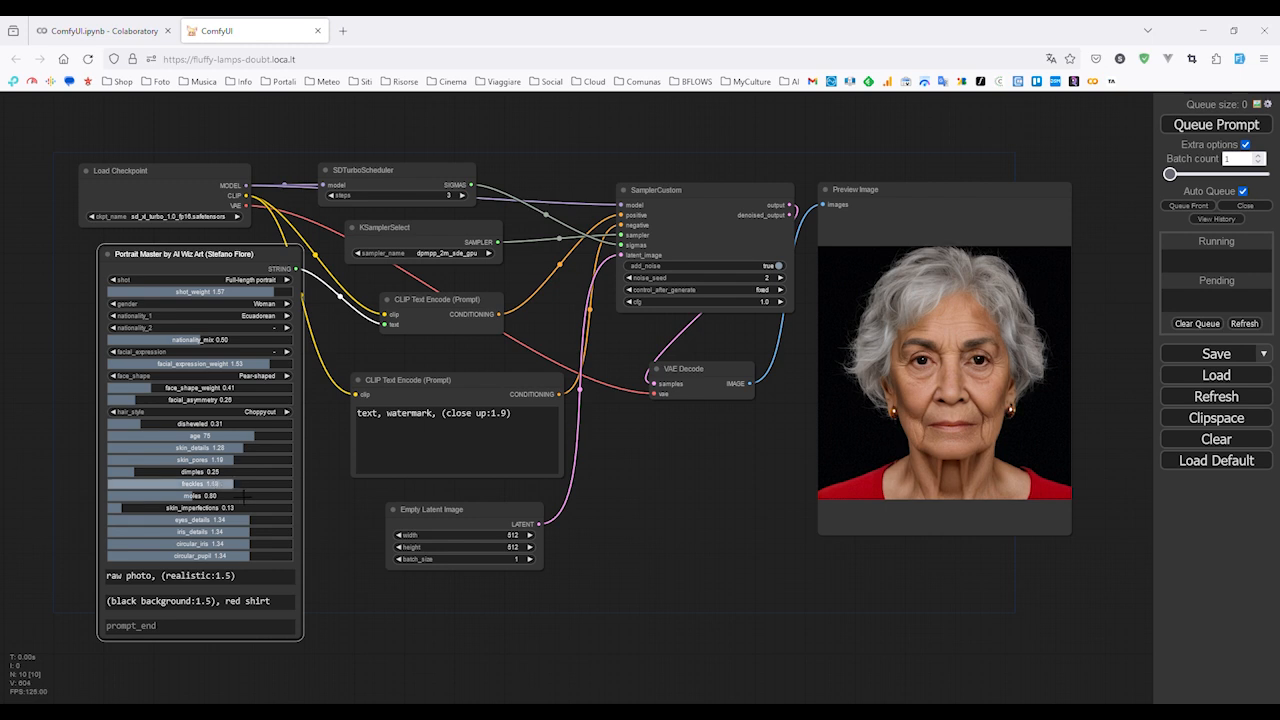
pyautogui.click(220, 496)
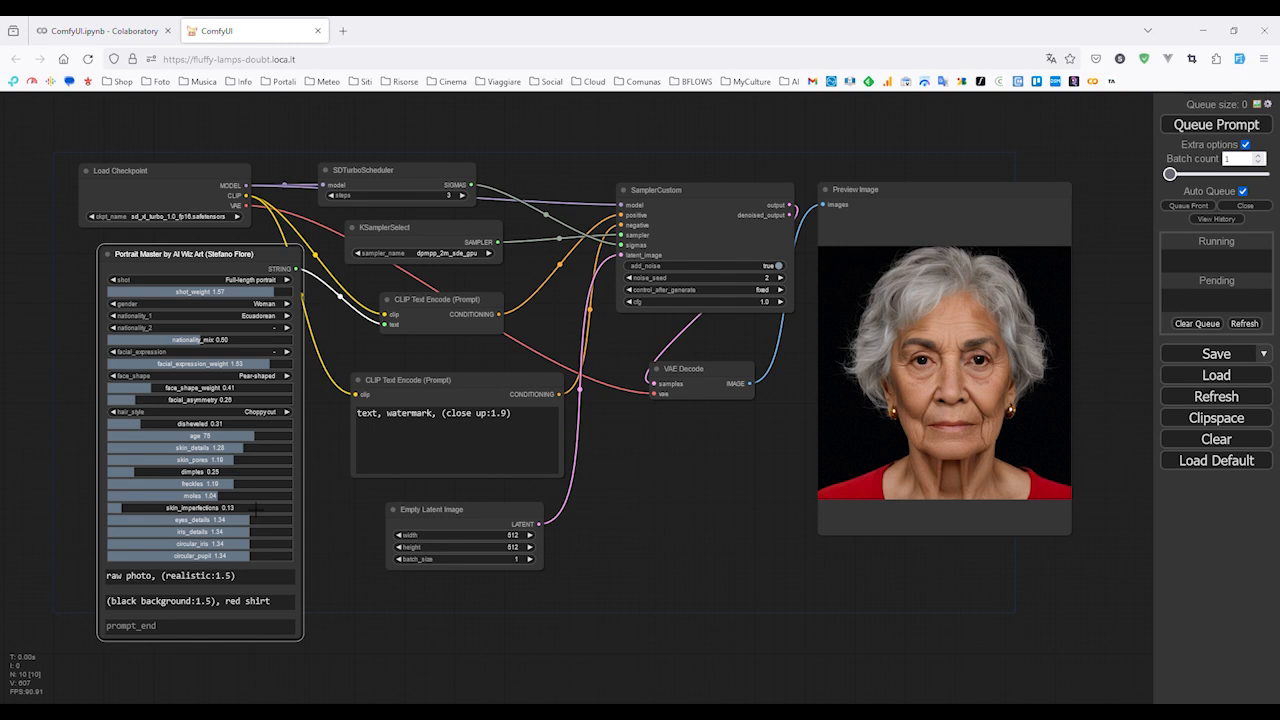
pyautogui.click(247, 484)
pyautogui.click(243, 496)
pyautogui.click(260, 460)
pyautogui.click(264, 448)
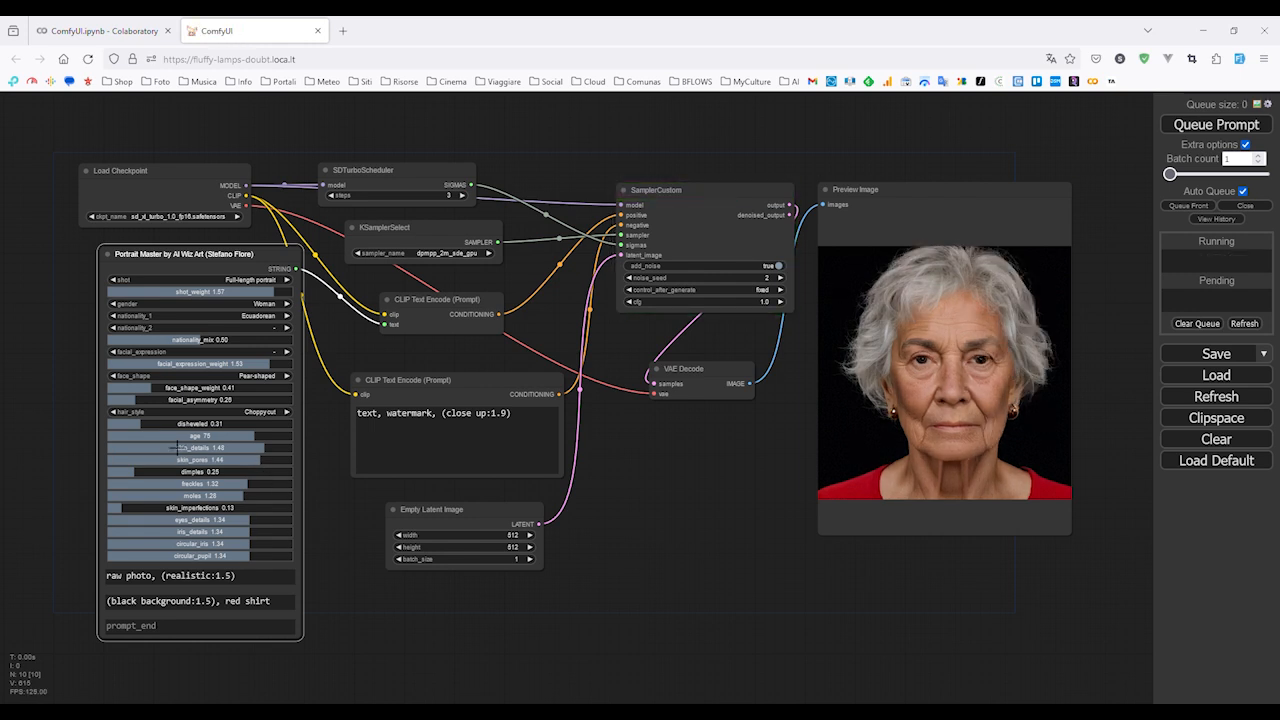
# - Lower the age to 41, switch the first nationality to Emirian and raise the moles to 1.43
pyautogui.click(178, 437)
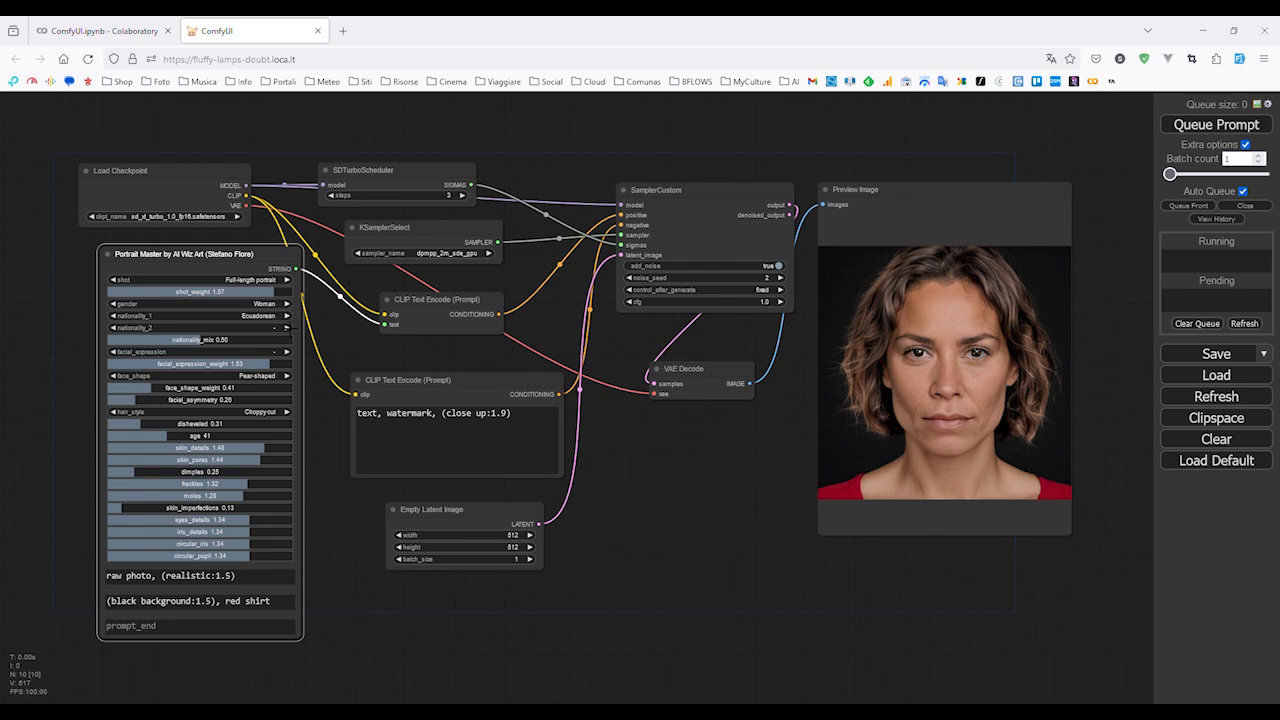
pyautogui.click(288, 316)
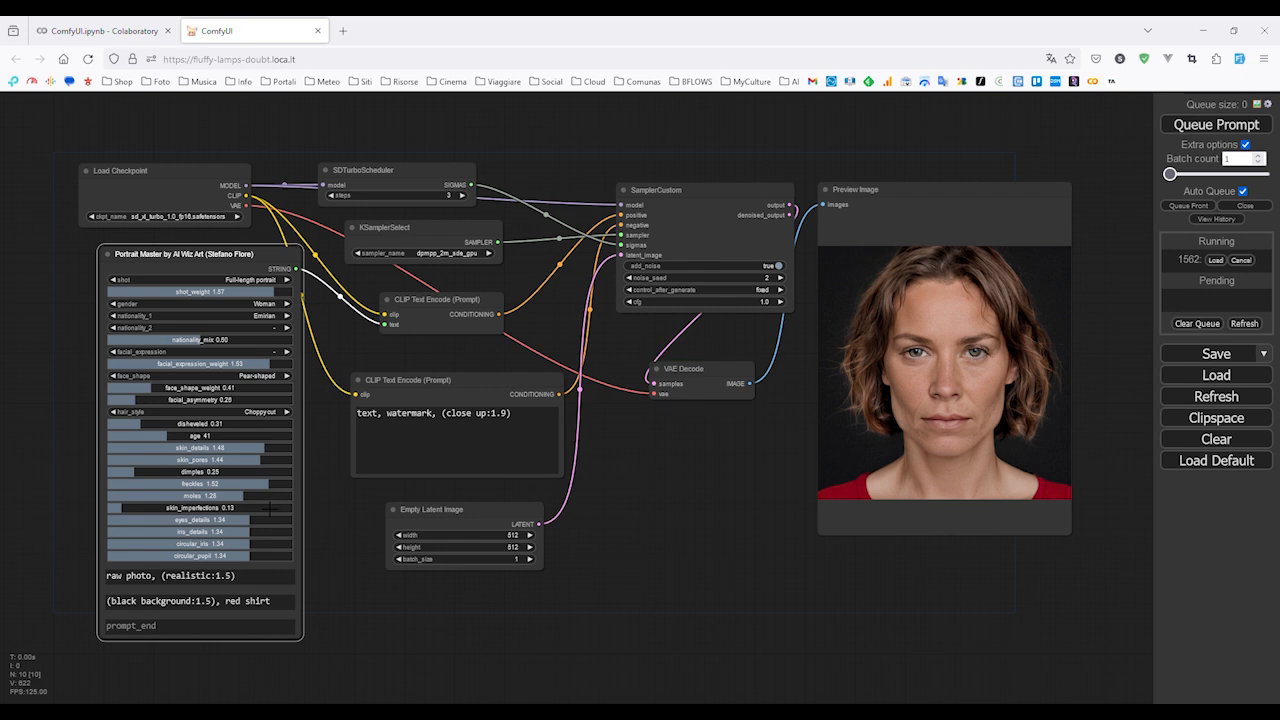
pyautogui.click(266, 495)
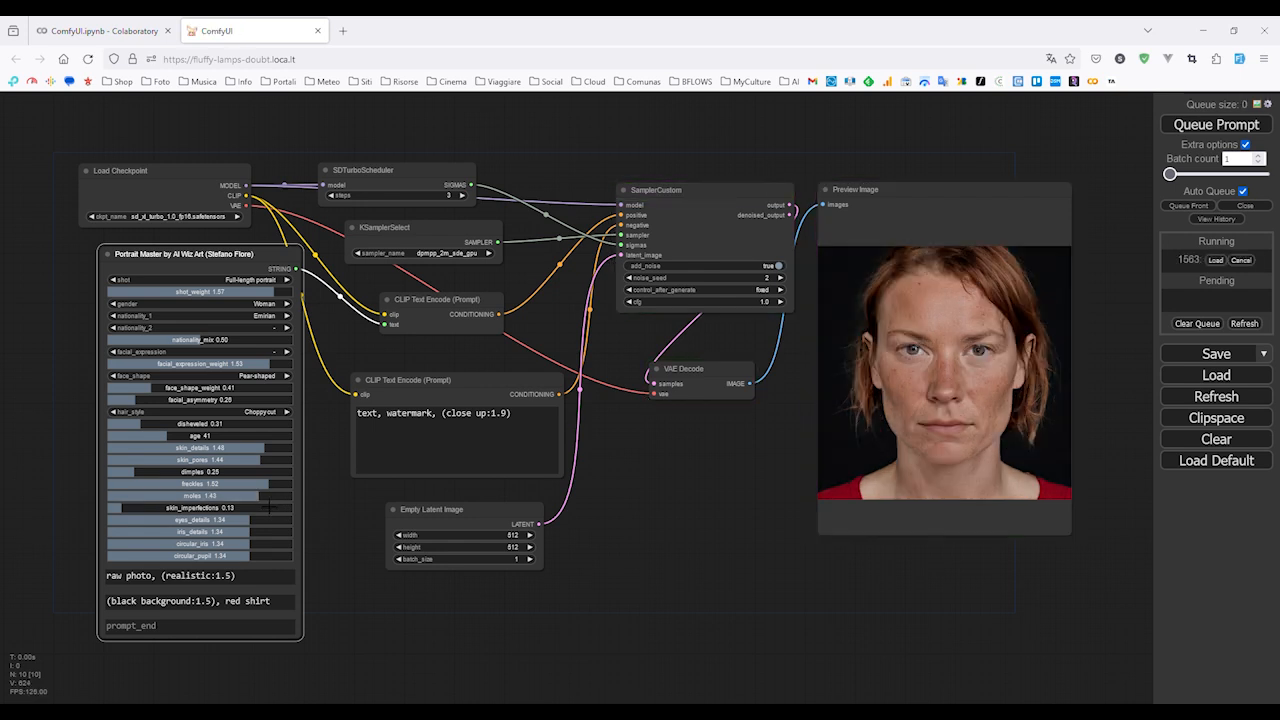